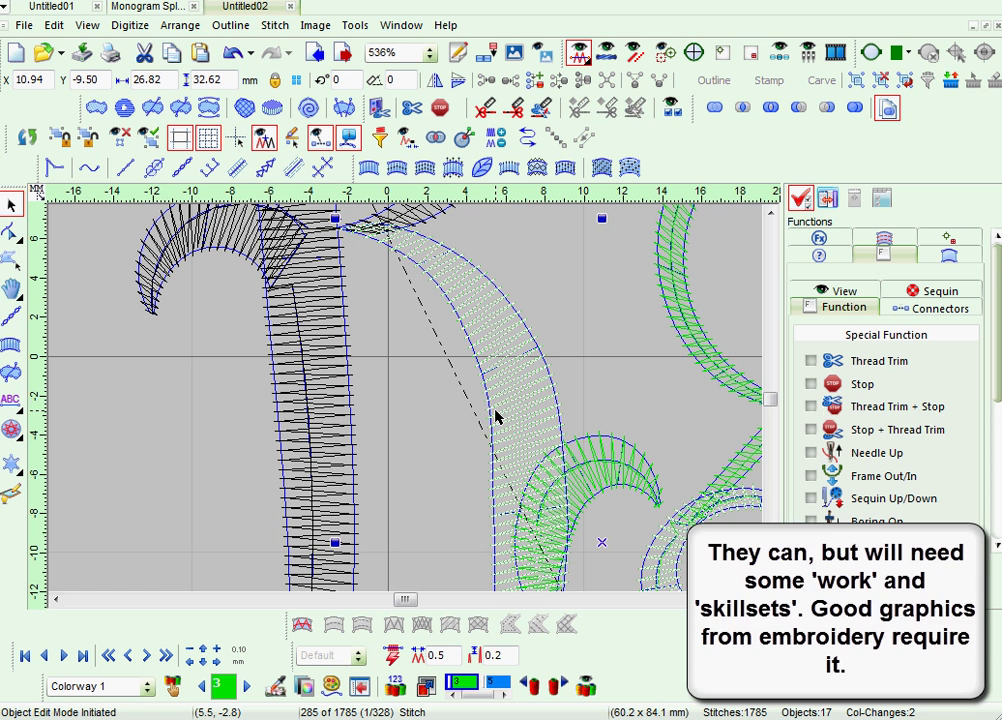
# Edit the outline of the K's lower leg and remove the surplus node pair partway down its upper curve
pyautogui.click(11, 231)
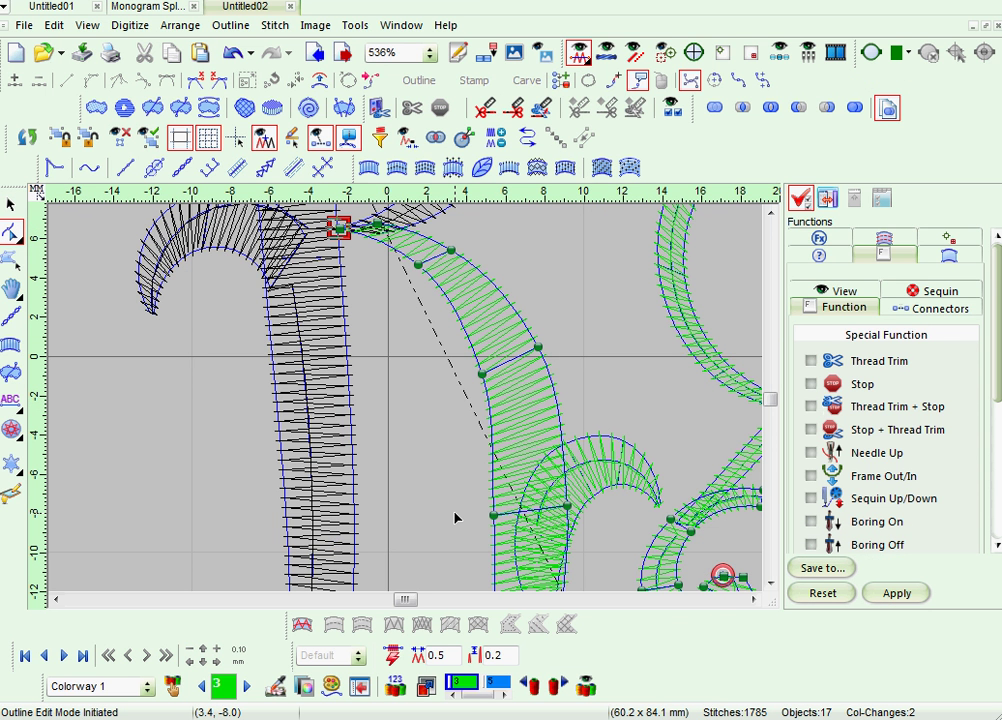
pyautogui.click(477, 382)
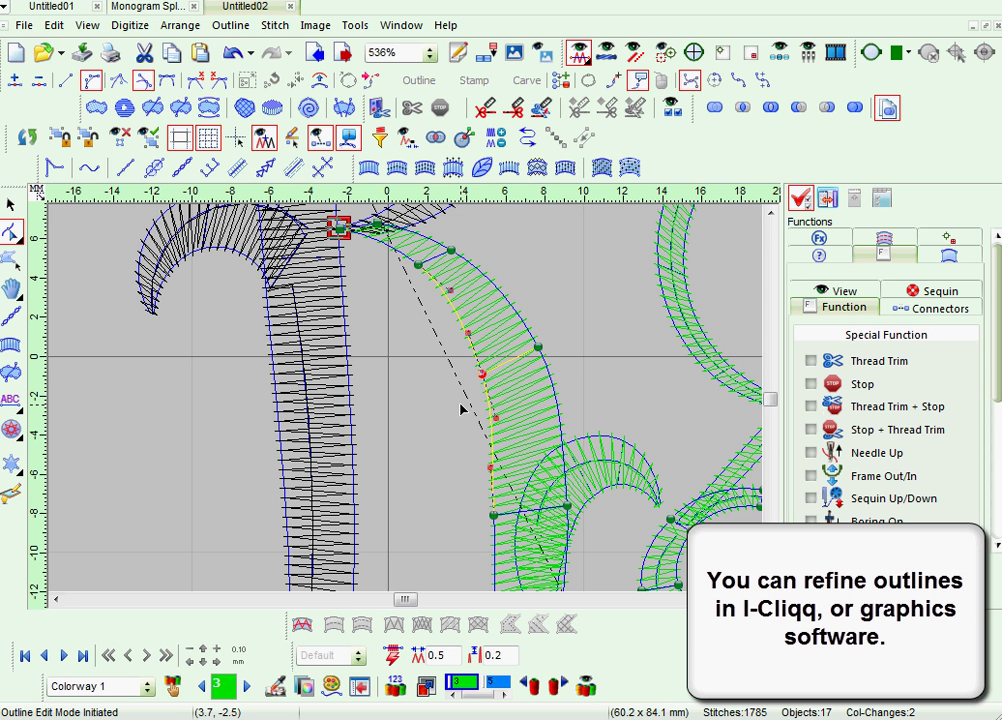
pyautogui.hotkey('ctrl', 'a')
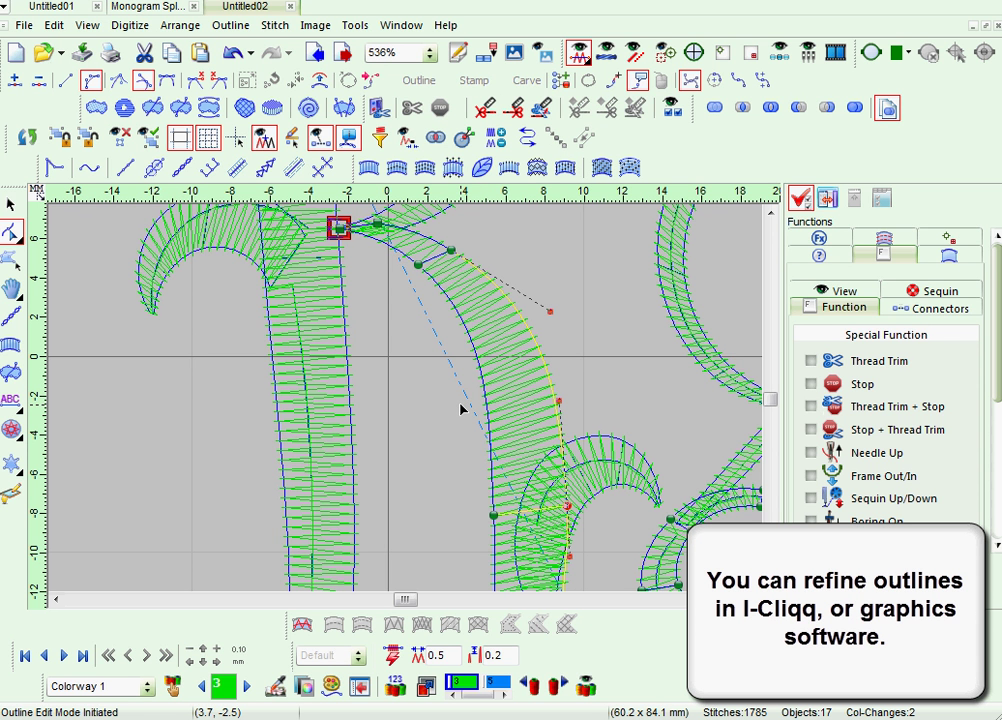
pyautogui.scroll(-1, 461, 405)
pyautogui.scroll(-1, 461, 405)
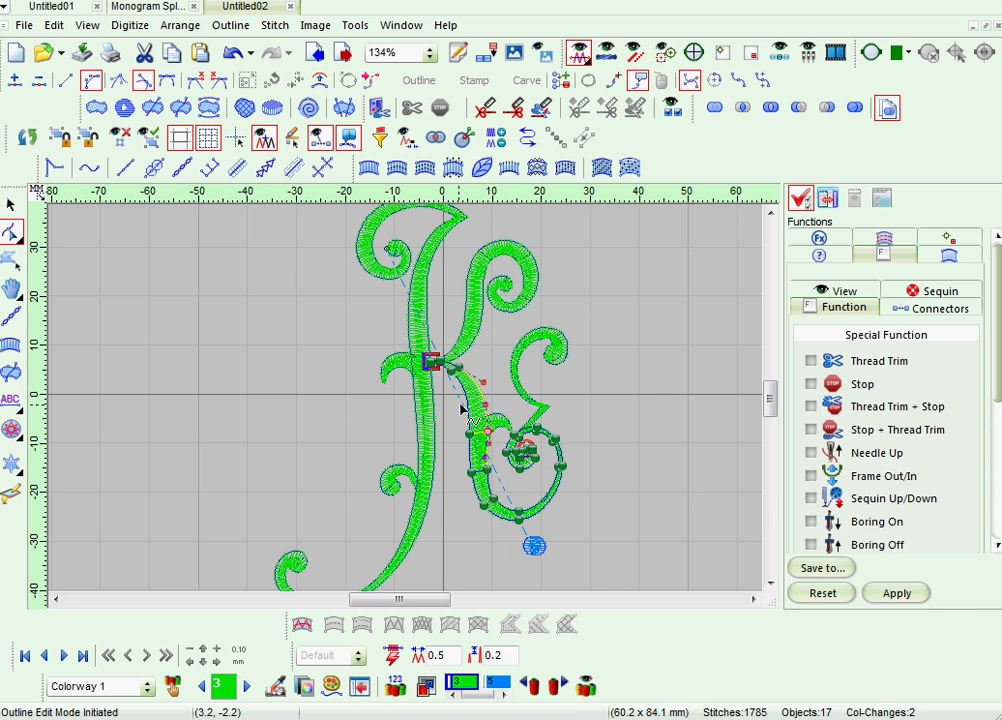
pyautogui.scroll(2, 504, 262)
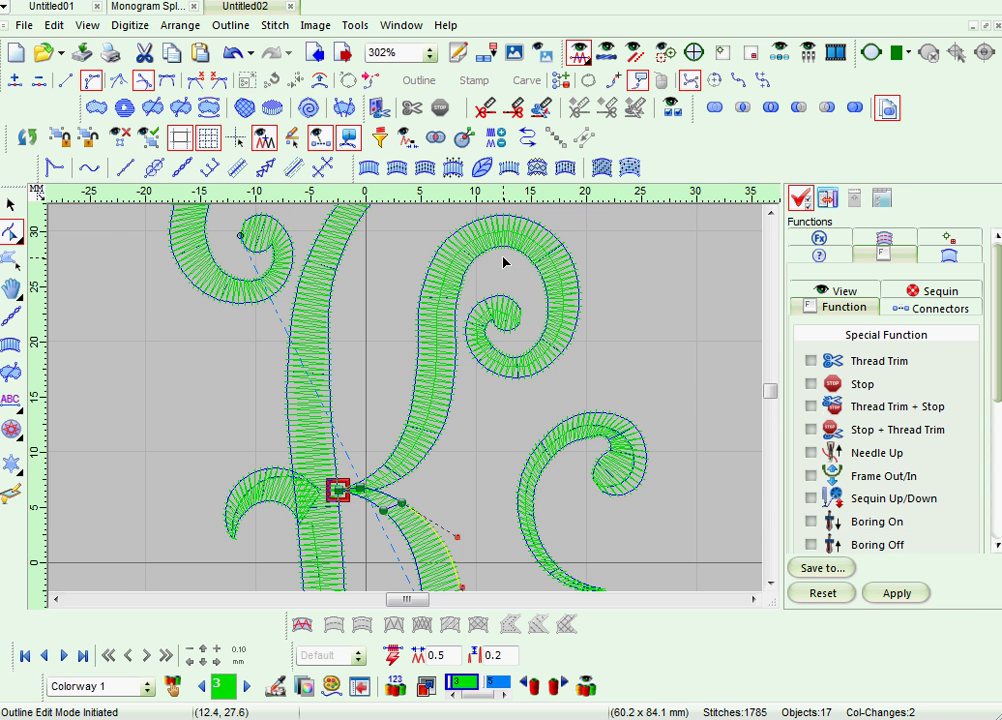
# Select the K's upper loop for outline editing and convert its outline to bezier mode
pyautogui.click(458, 294)
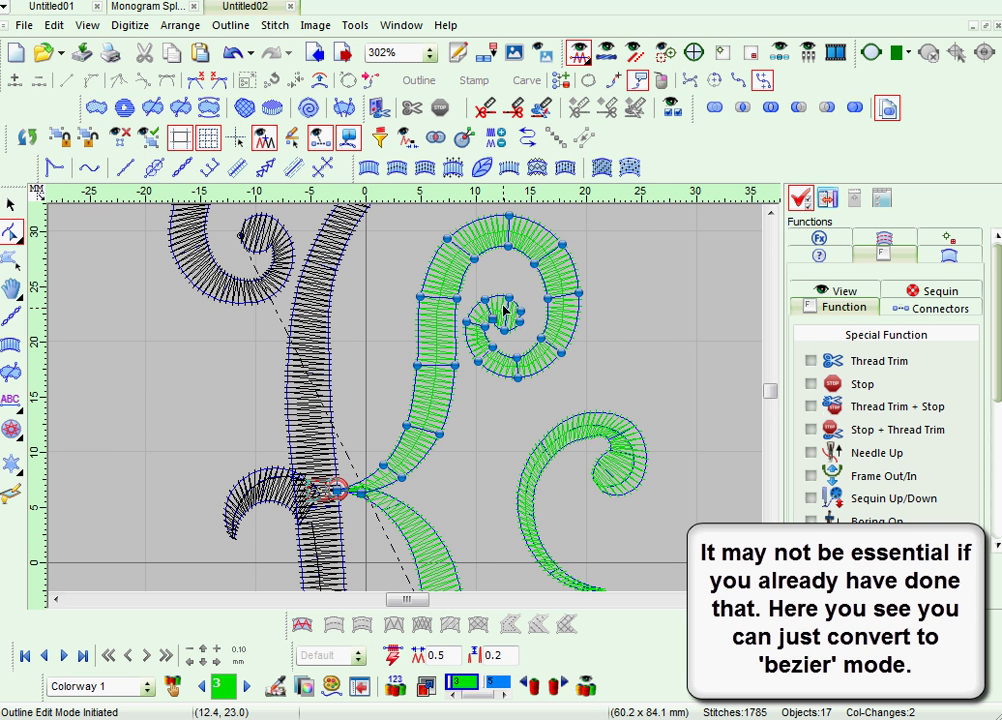
pyautogui.scroll(3, 505, 309)
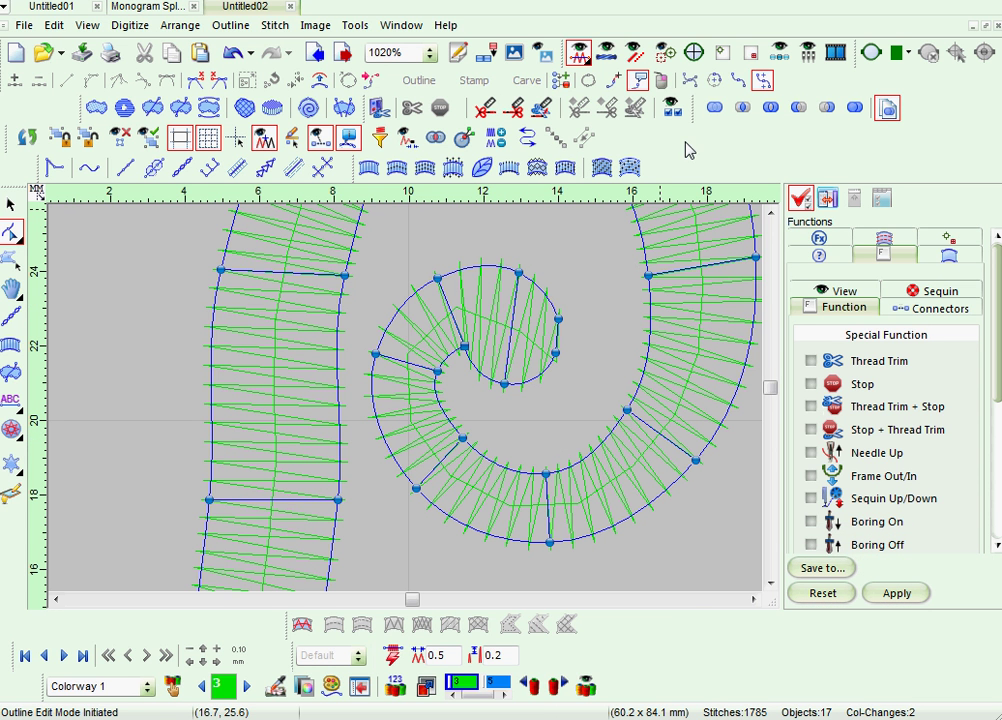
pyautogui.click(738, 81)
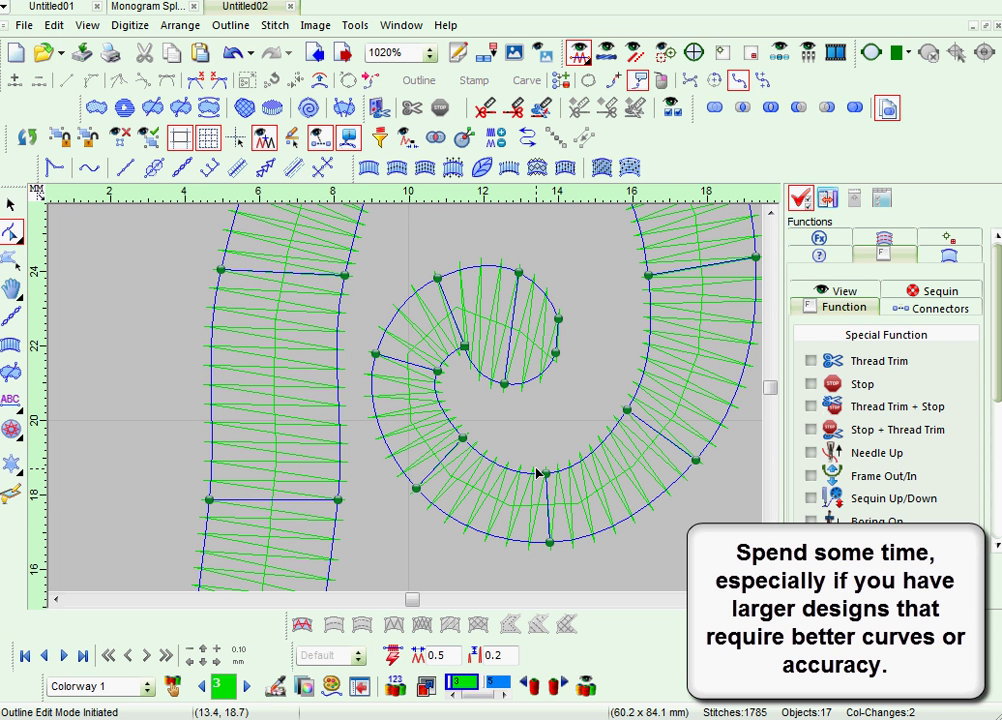
# Delete the surplus node pairs on the outer side of the loop's inner curl and across its upper stem
pyautogui.click(449, 388)
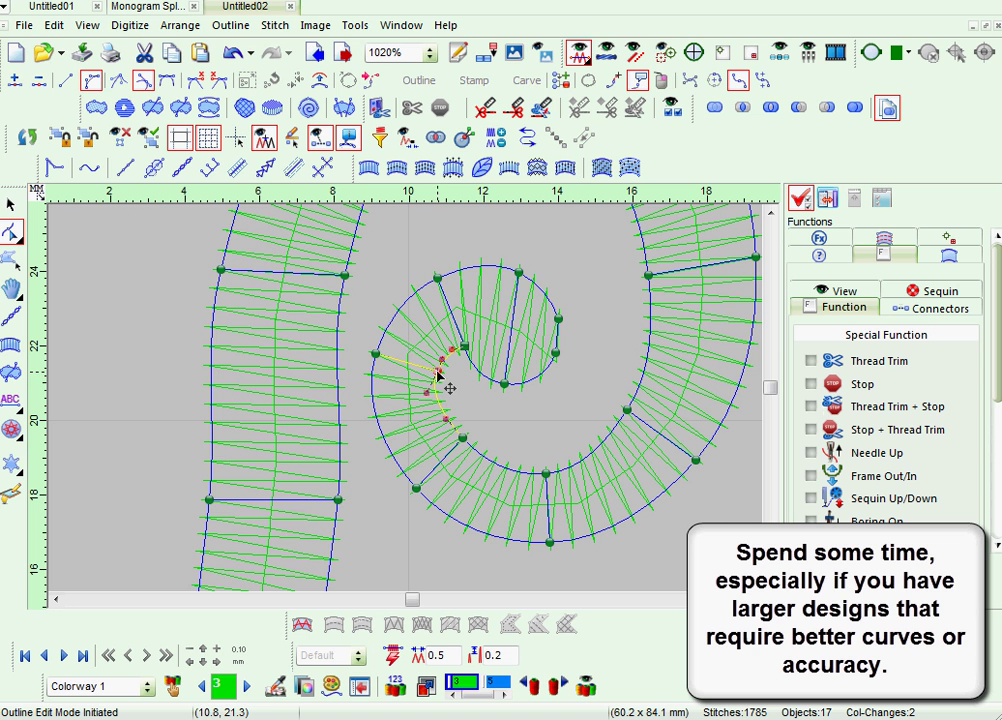
pyautogui.click(498, 487)
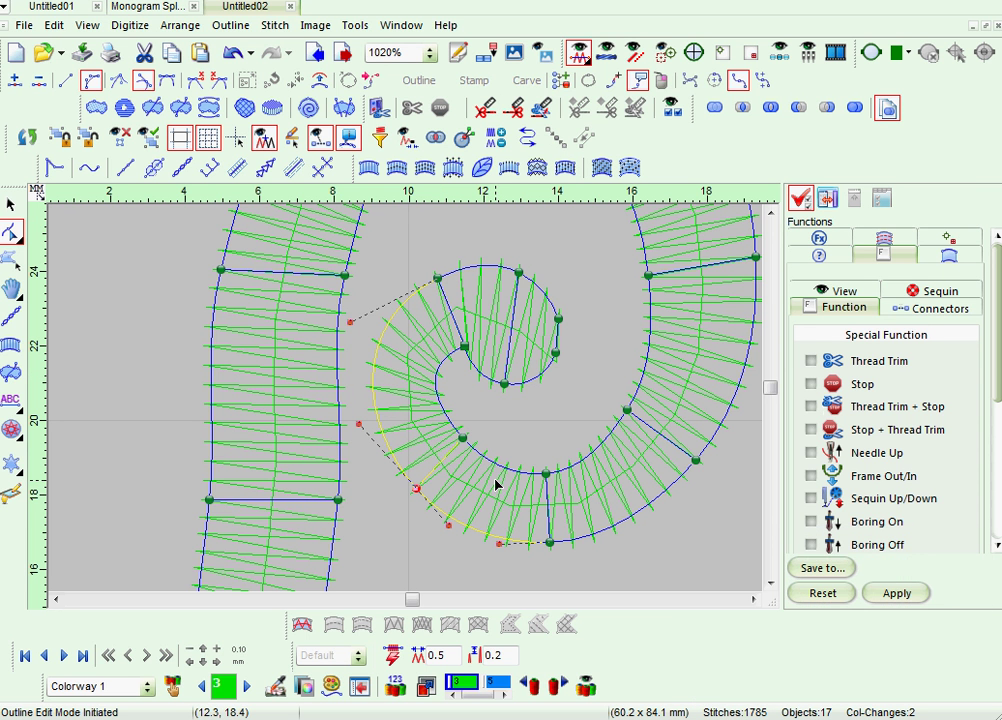
pyautogui.click(220, 270)
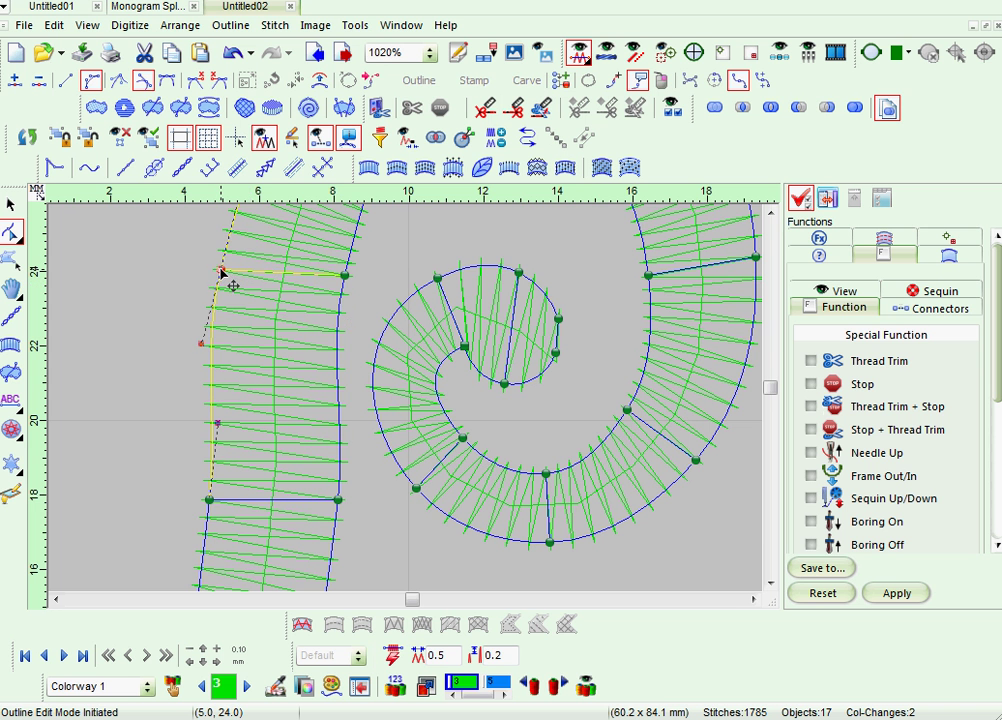
pyautogui.press('Delete')
pyautogui.scroll(-4, 280, 337)
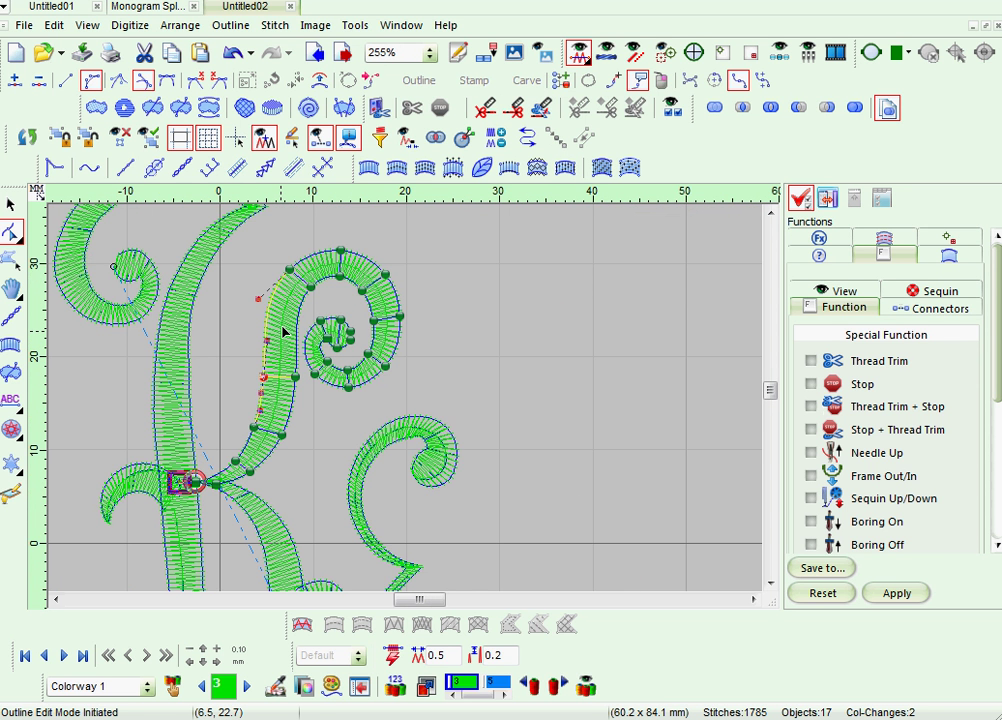
# Delete the surplus node pairs at the loop's upper-right bend and underneath its curl, and return to object selection with nothing selected
pyautogui.scroll(2, 355, 268)
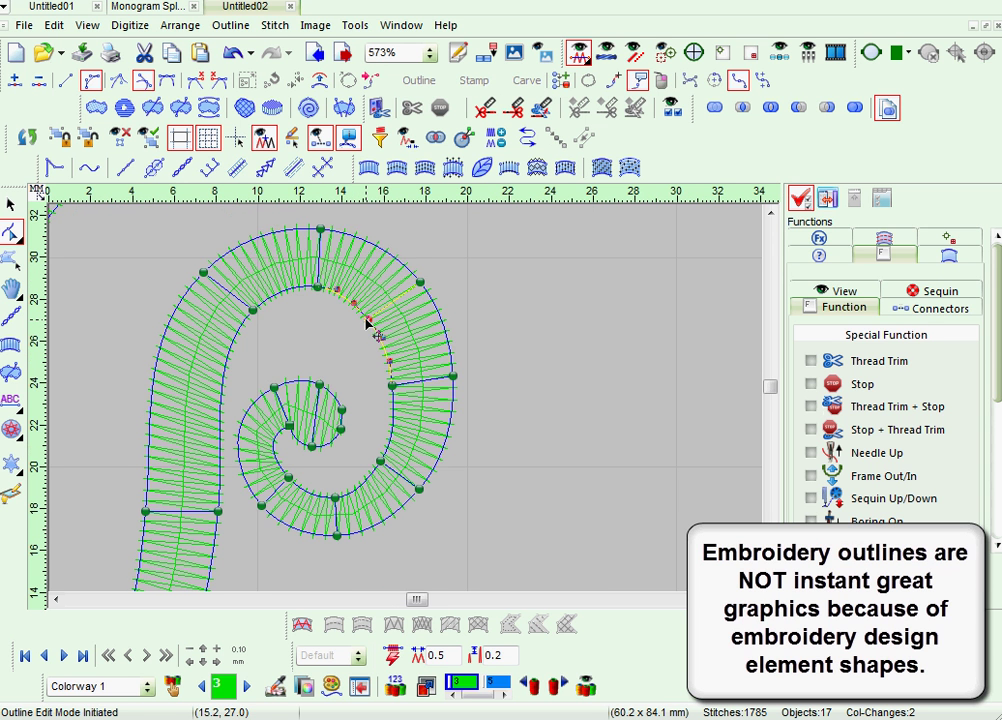
pyautogui.click(304, 304)
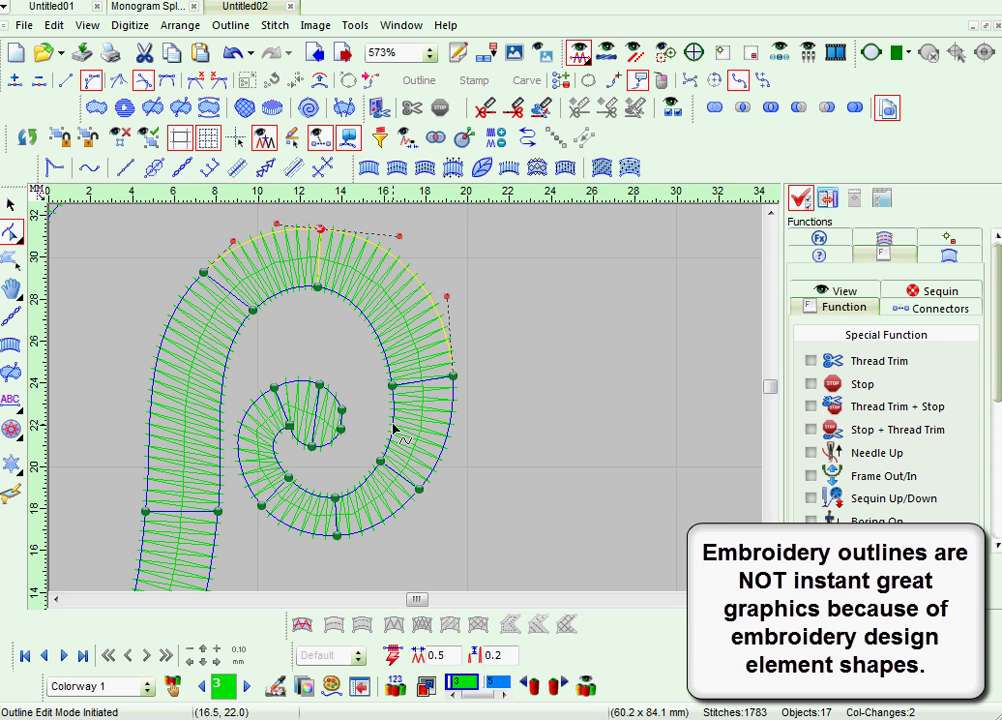
pyautogui.click(340, 505)
pyautogui.click(338, 498)
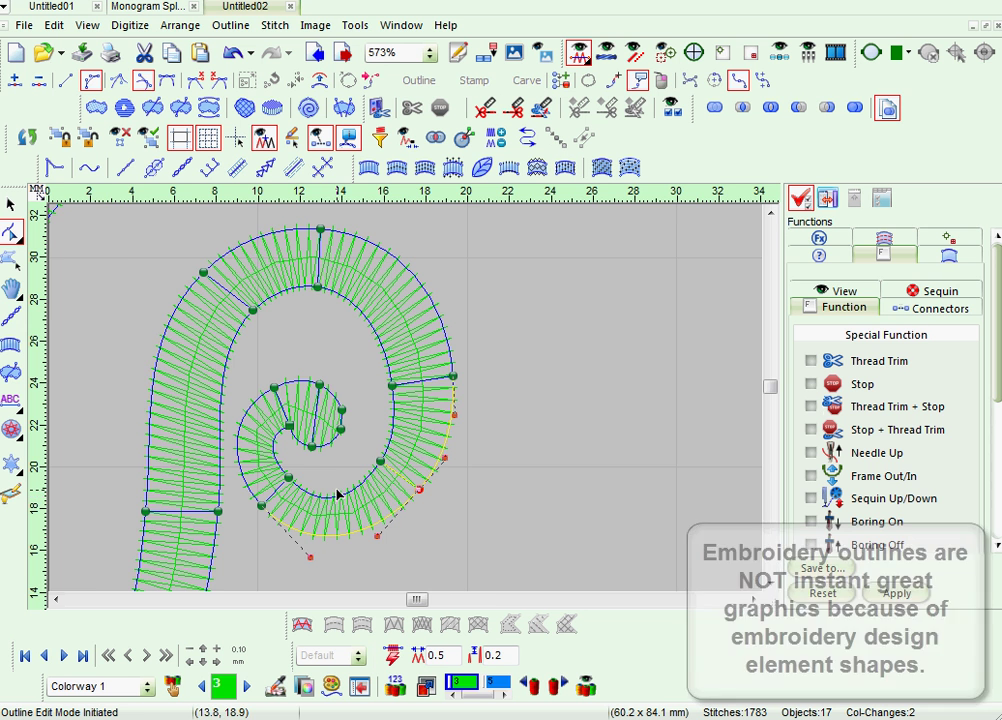
pyautogui.scroll(-5, 490, 385)
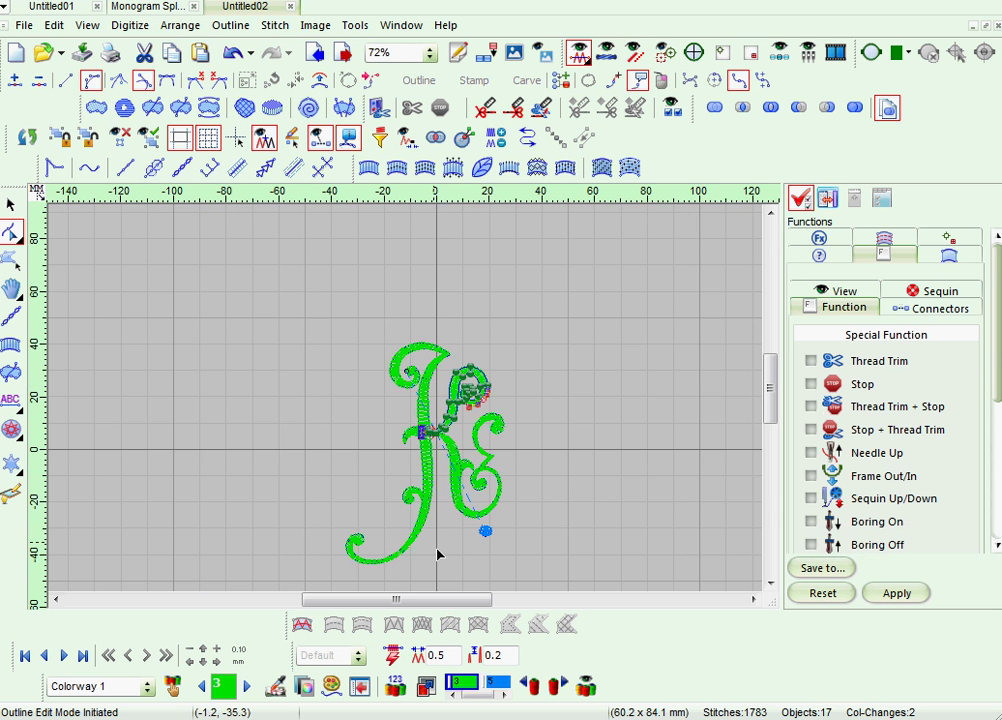
pyautogui.scroll(1, 437, 555)
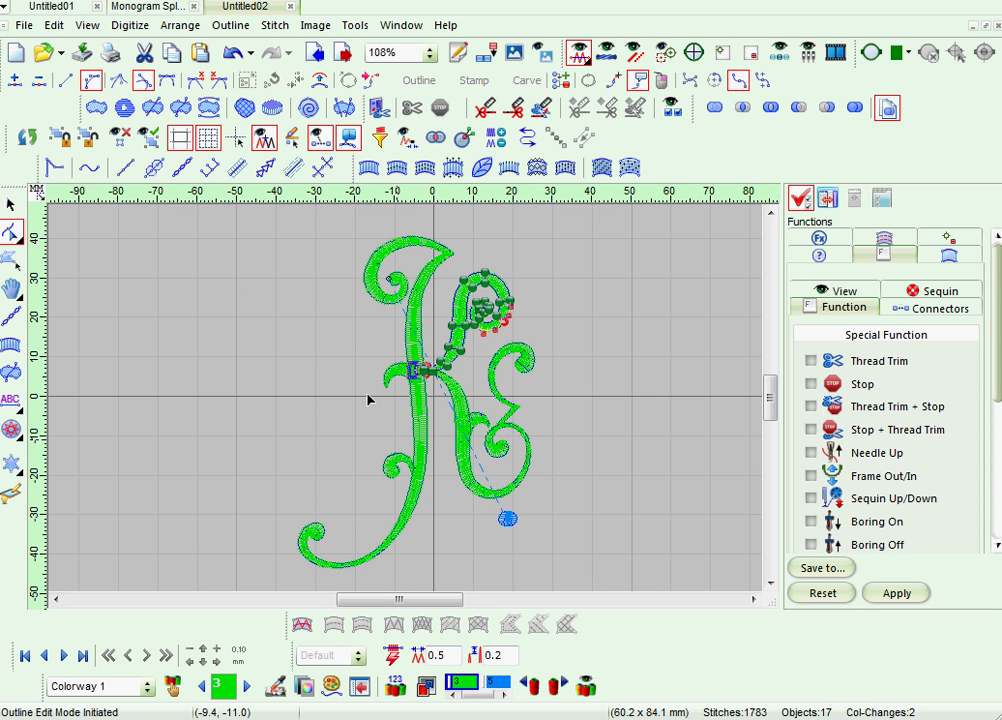
pyautogui.click(11, 204)
pyautogui.click(602, 279)
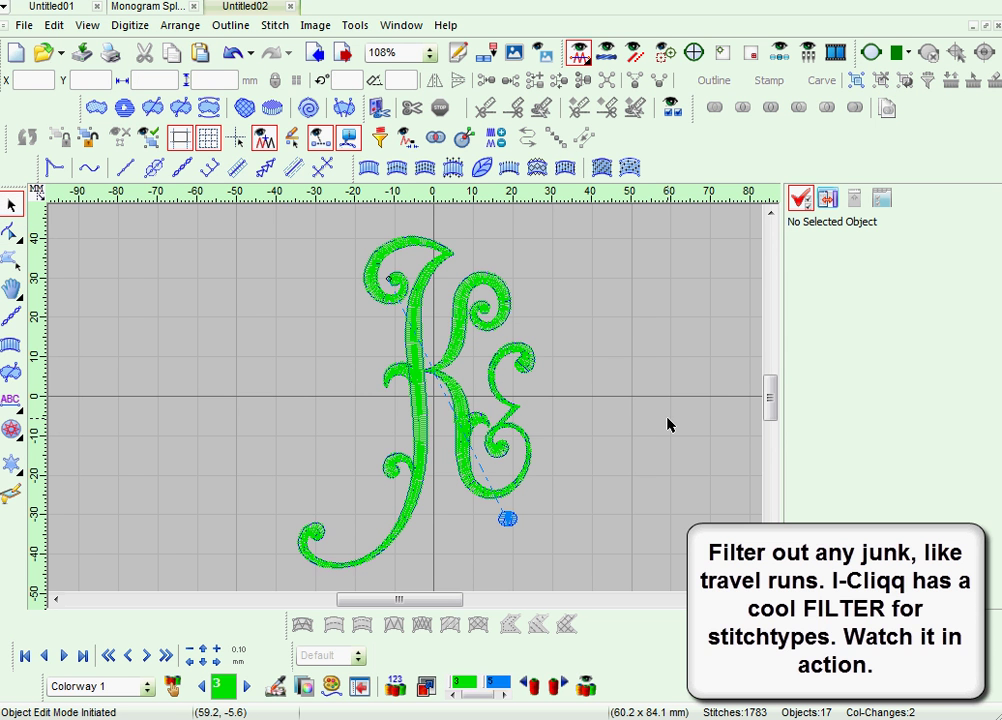
# Select the whole monogram and filter the selection to keep only the Satin objects, excluding Running
pyautogui.moveTo(558, 231); pyautogui.dragTo(319, 588)
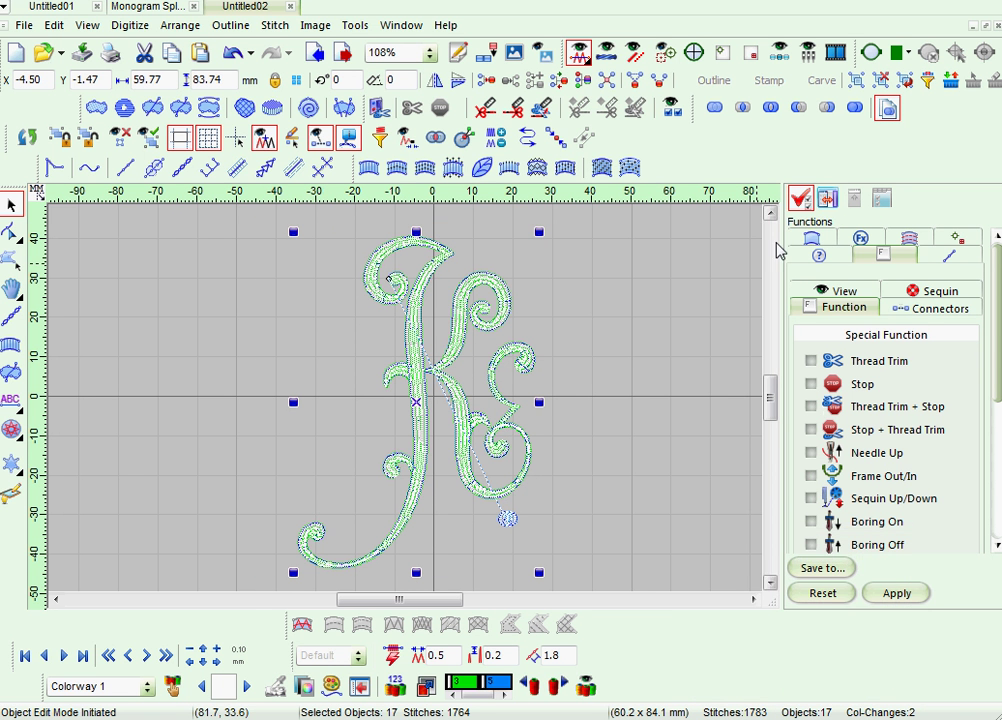
pyautogui.click(930, 85)
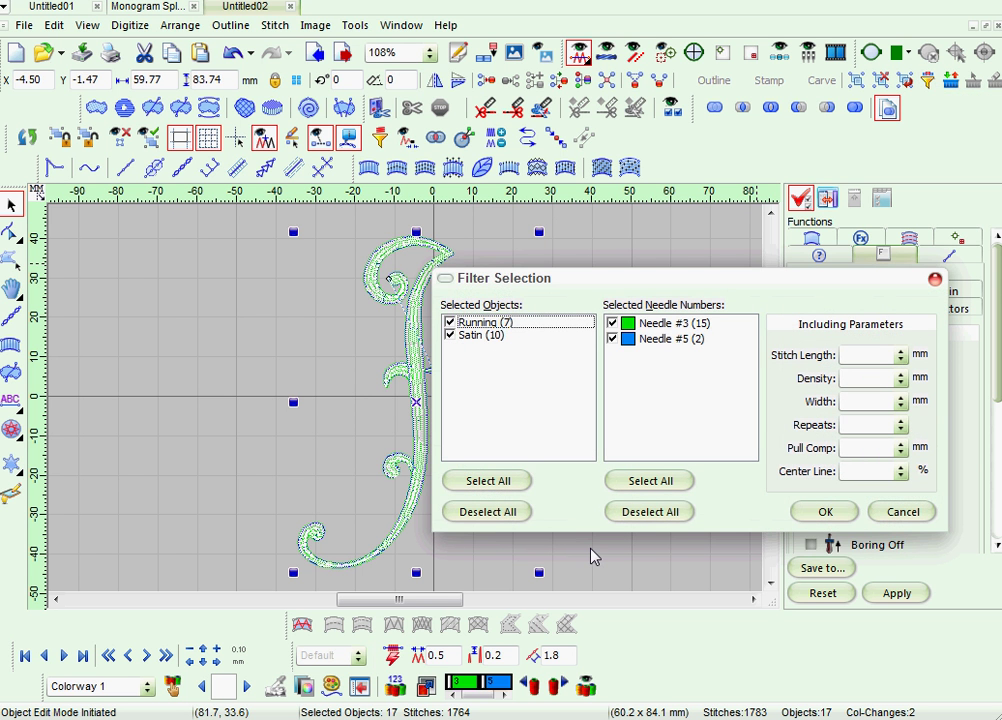
pyautogui.moveTo(707, 284); pyautogui.dragTo(512, 212)
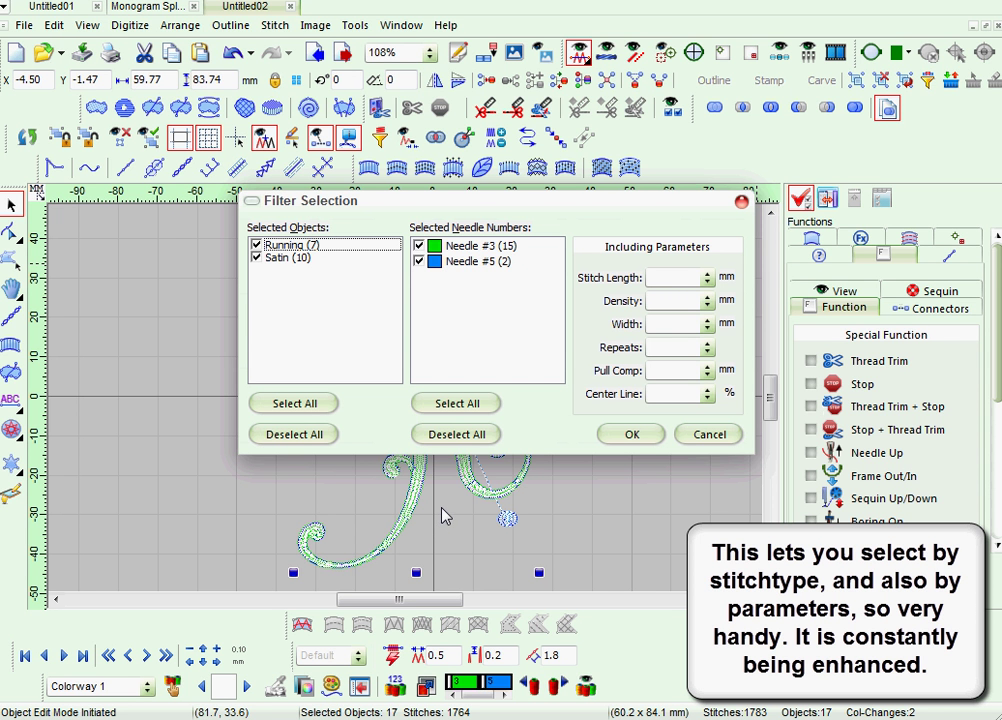
pyautogui.click(256, 245)
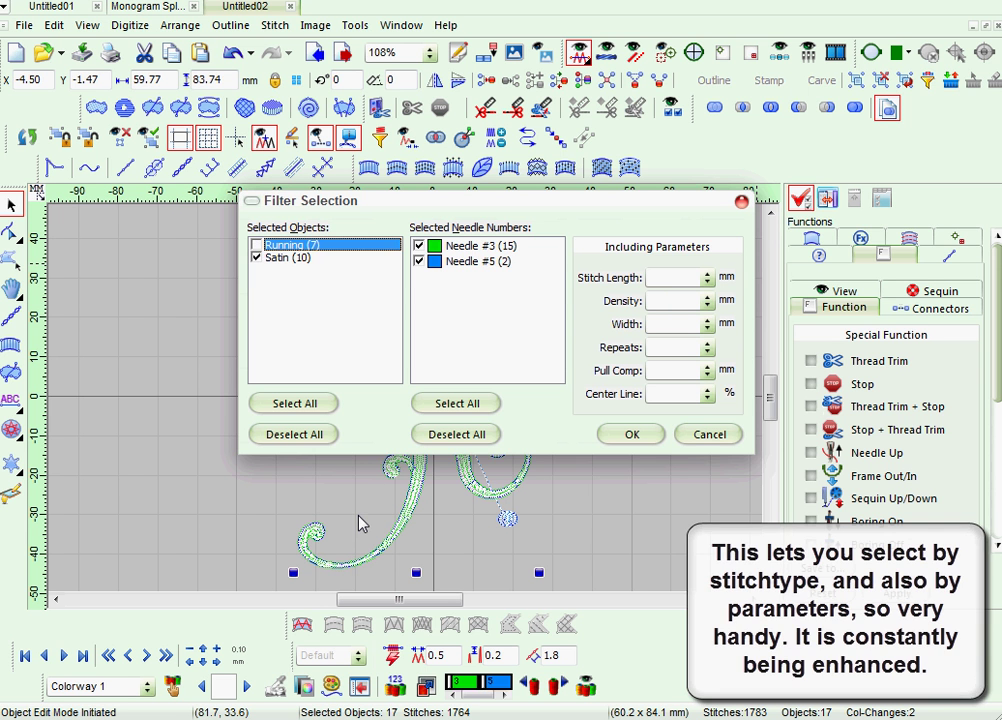
pyautogui.click(640, 438)
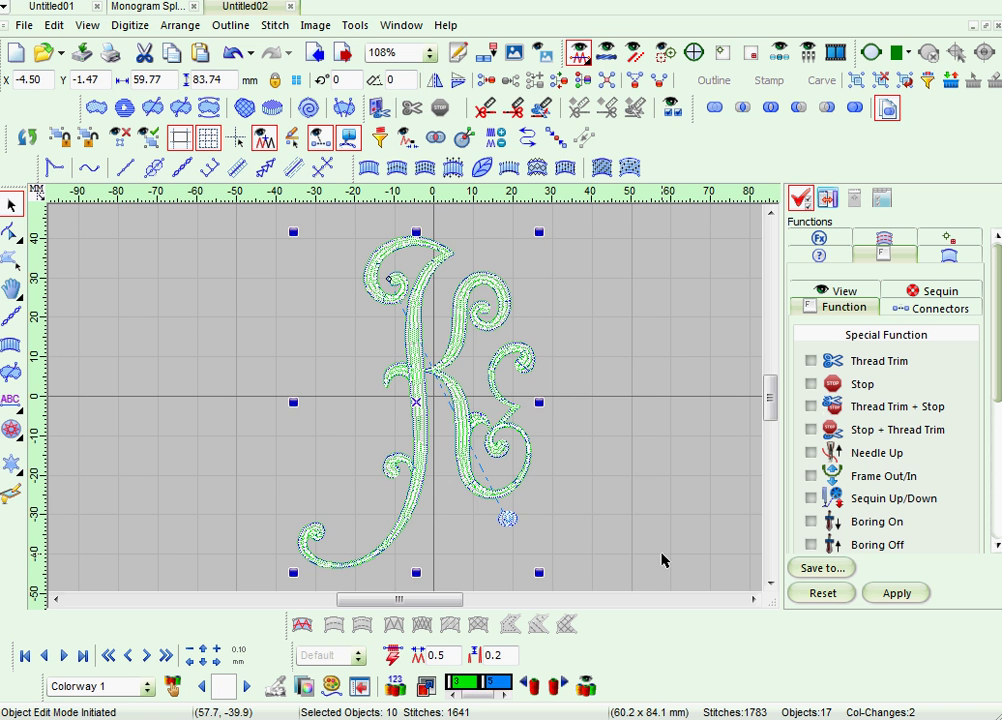
# Try moving the filtered satin objects about 33 mm to the left, undo the move and clear the selection
pyautogui.moveTo(416, 401); pyautogui.dragTo(285, 398)
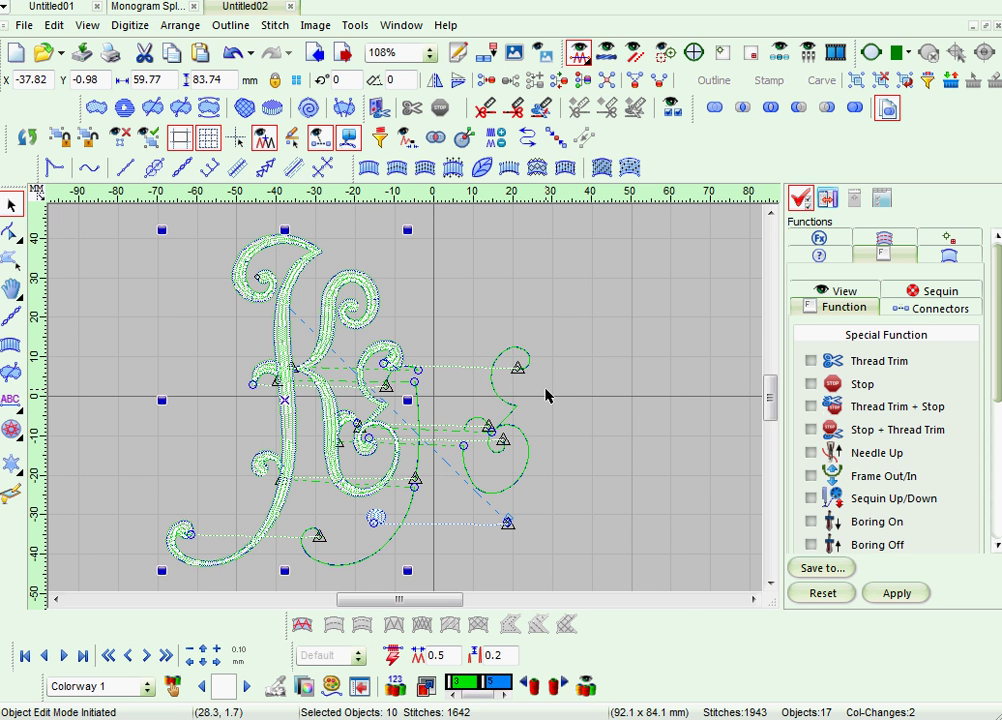
pyautogui.click(232, 60)
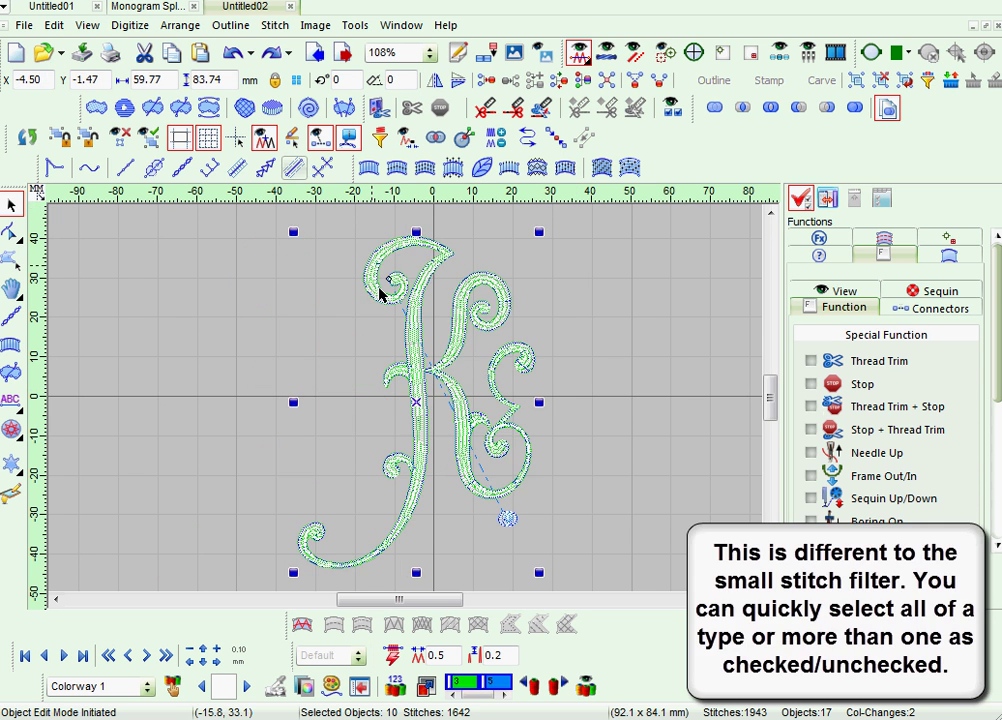
pyautogui.click(248, 401)
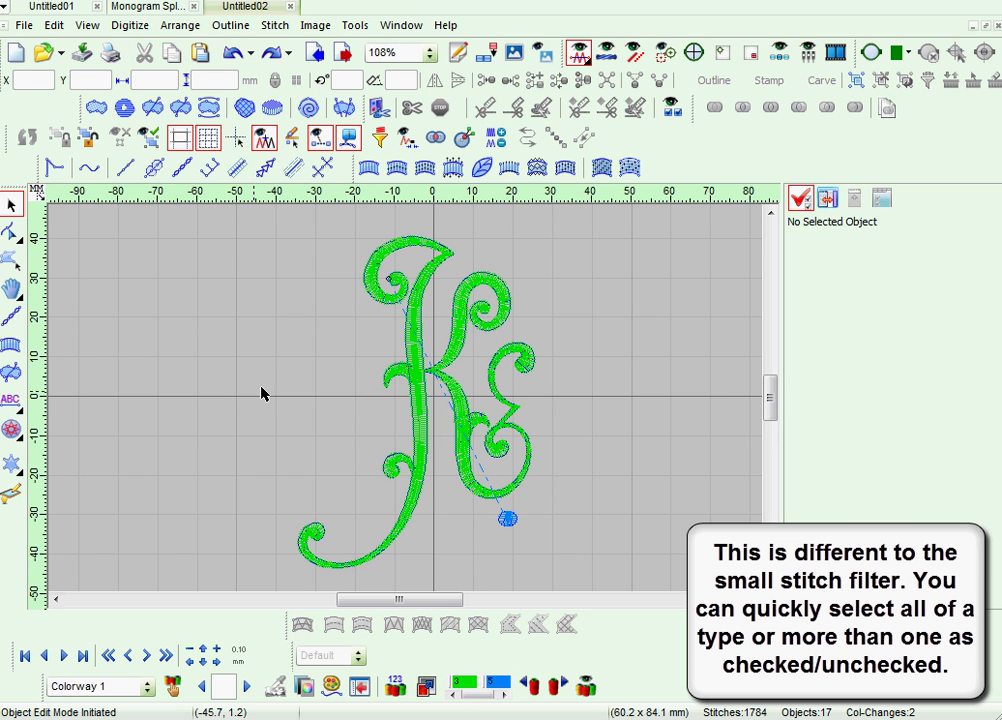
# Select the whole monogram, filter the selection to Running objects only by excluding Satin, and move them aside and delete them
pyautogui.moveTo(592, 220); pyautogui.dragTo(256, 580)
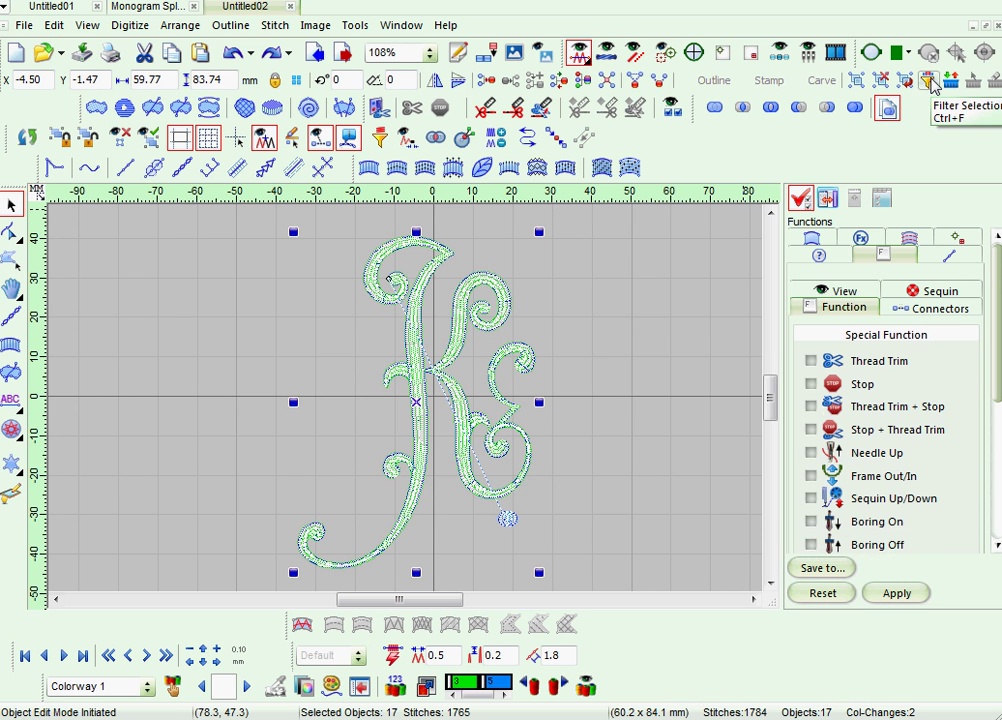
pyautogui.click(723, 55)
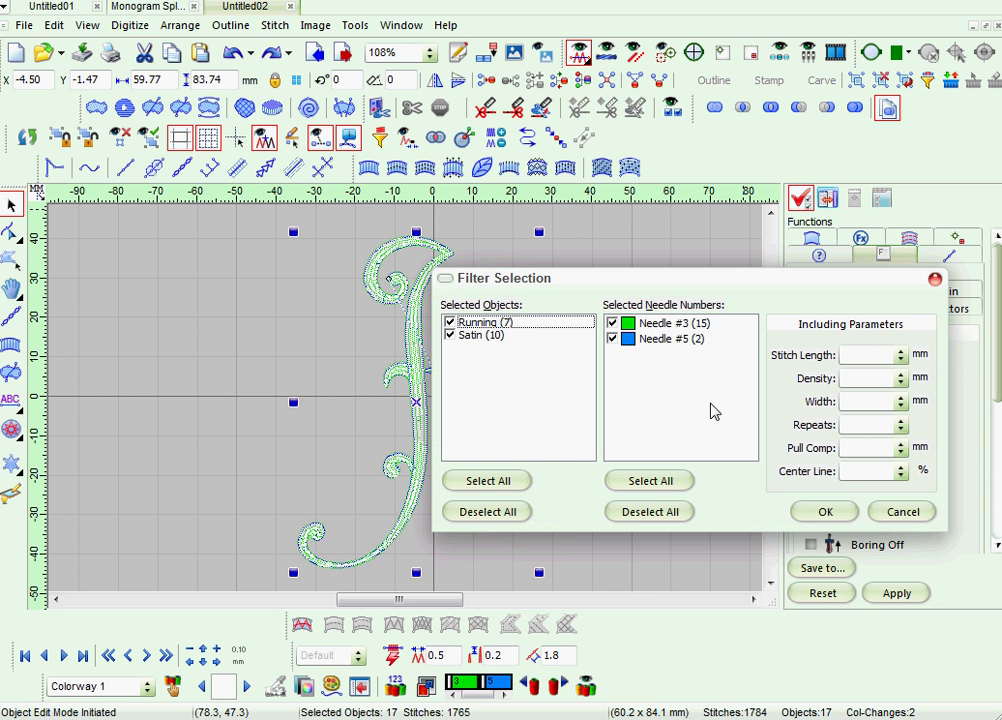
pyautogui.click(450, 335)
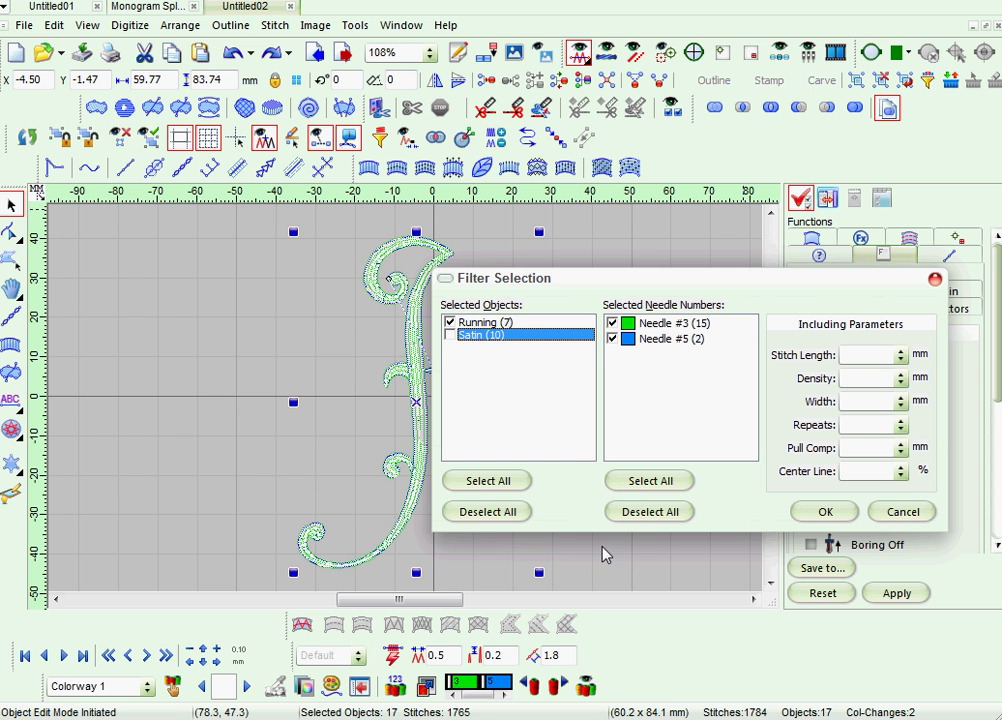
pyautogui.click(822, 511)
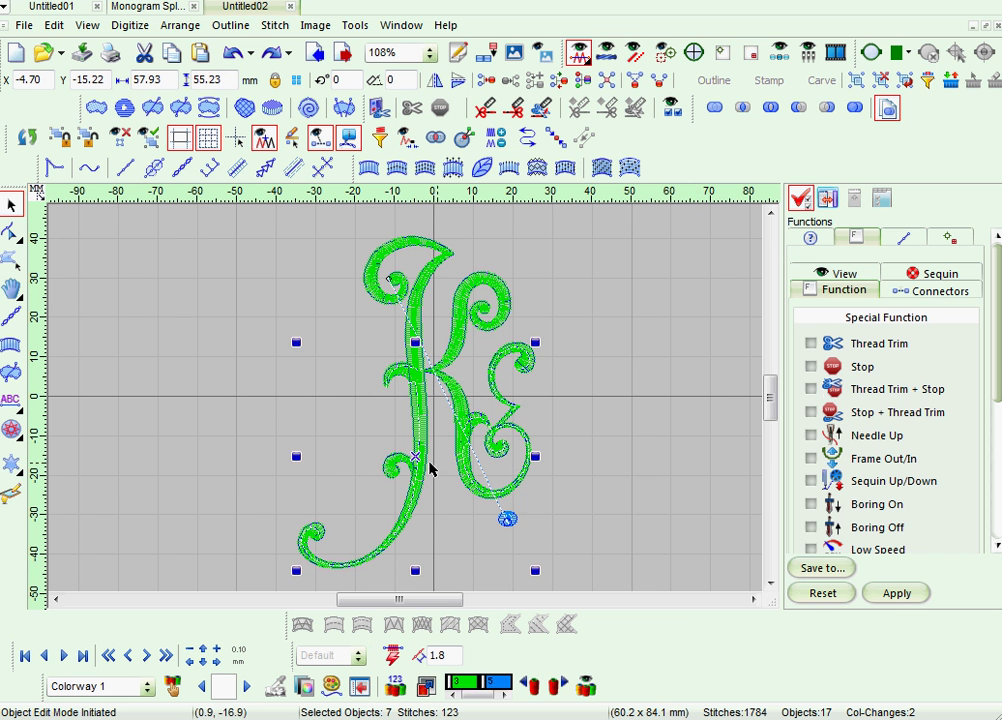
pyautogui.moveTo(415, 456); pyautogui.dragTo(225, 384)
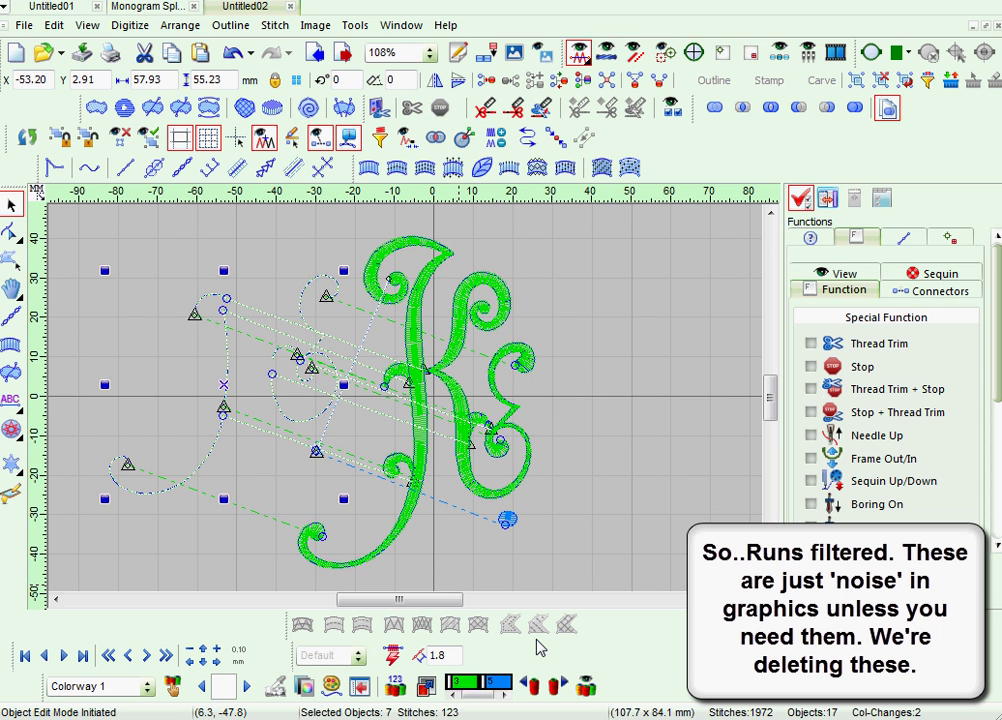
pyautogui.press('Delete')
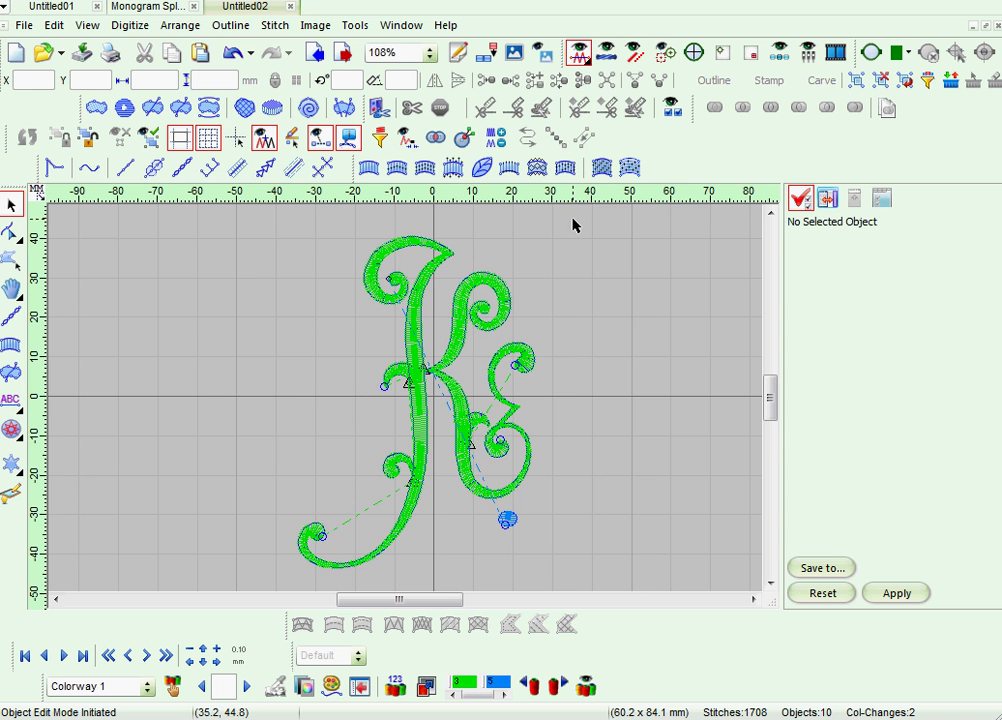
# Select all of the monogram's remaining satin objects
pyautogui.moveTo(575, 222); pyautogui.dragTo(413, 399)
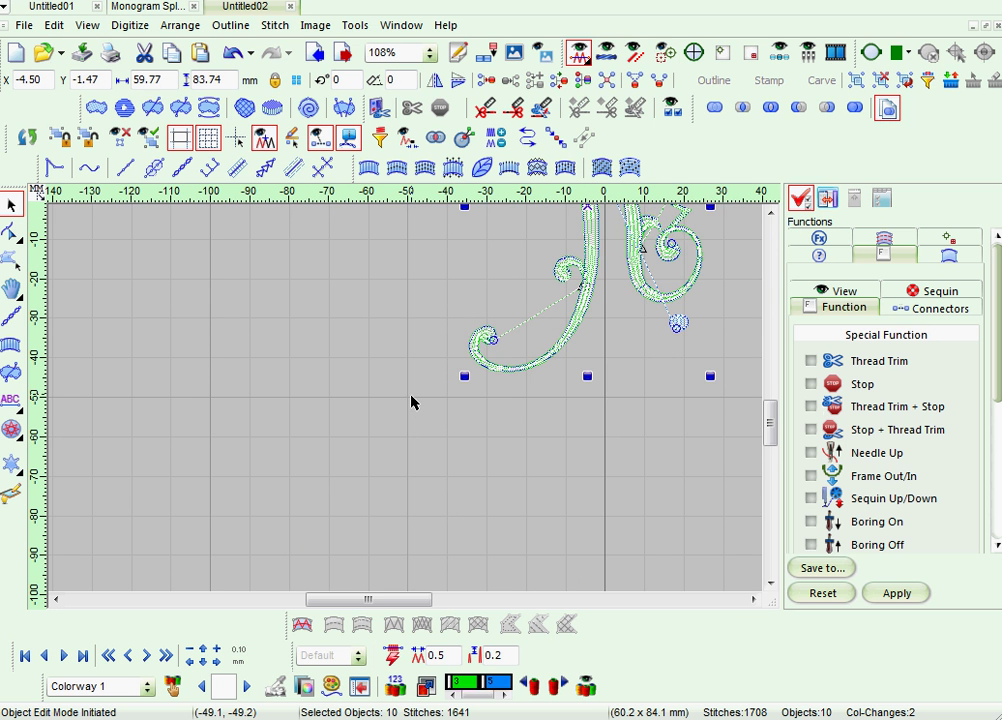
pyautogui.scroll(-2, 411, 402)
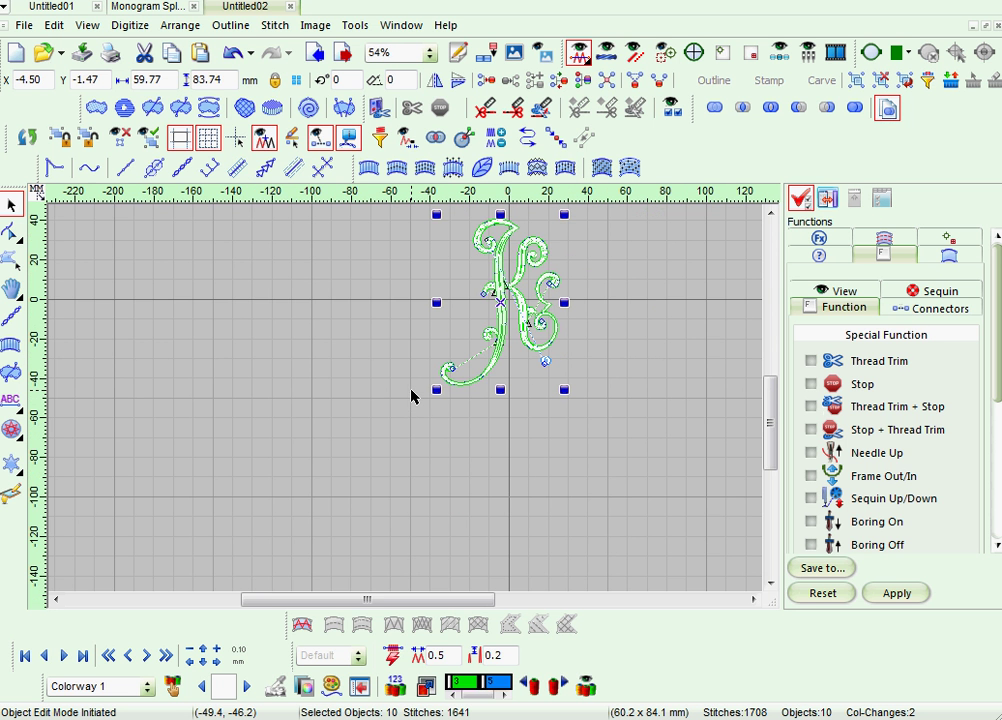
# Try an ordinary copy of the selected monogram and look for a way to paste it into the blank CorelDRAW page
pyautogui.click(54, 25)
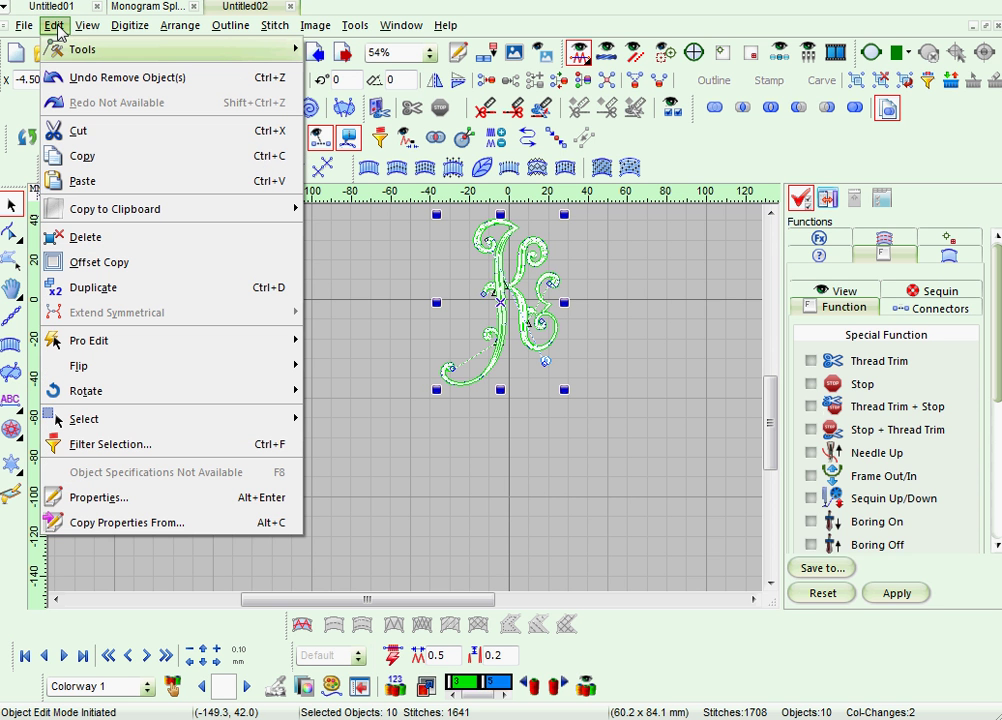
pyautogui.click(82, 157)
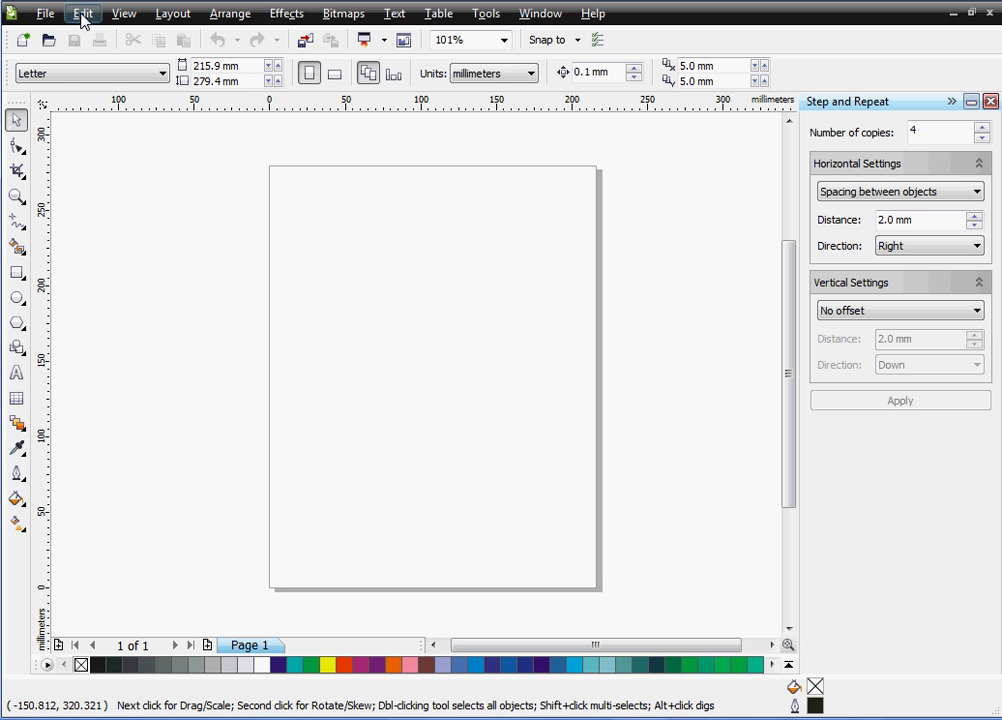
pyautogui.click(83, 14)
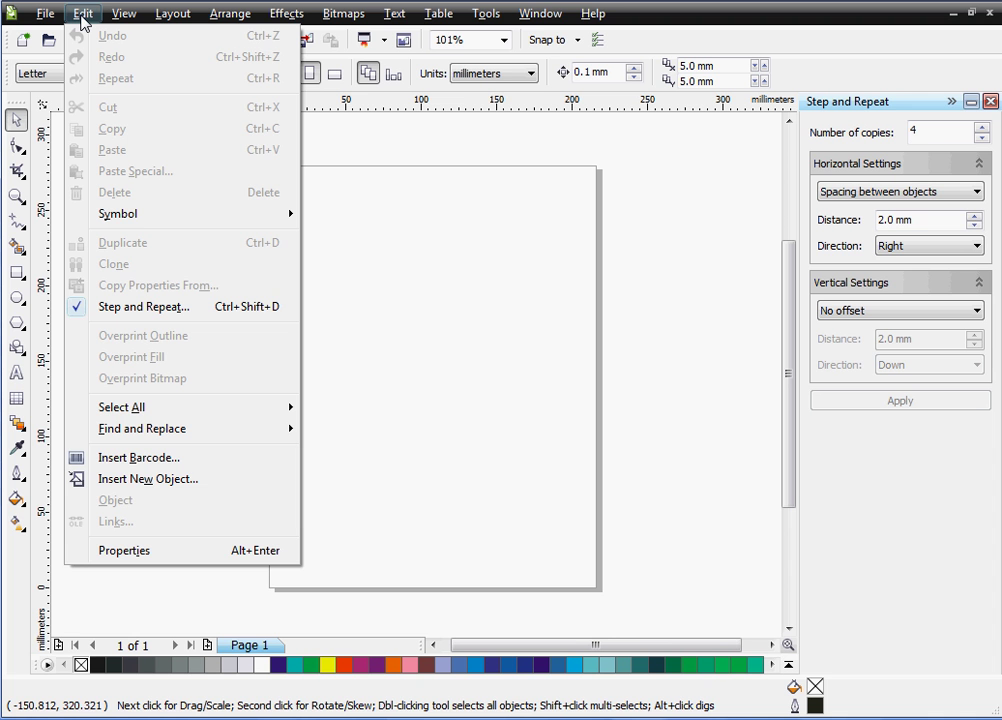
pyautogui.press('Escape')
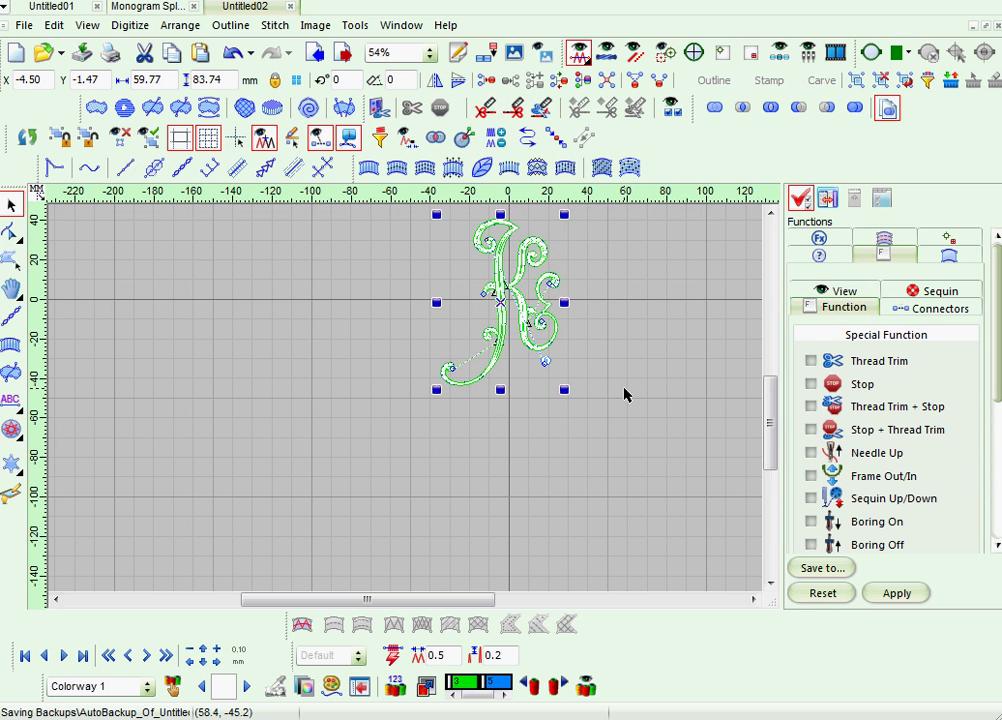
# Copy the selected monogram to the clipboard in the embroidery program as Outlines (Special)
pyautogui.click(53, 25)
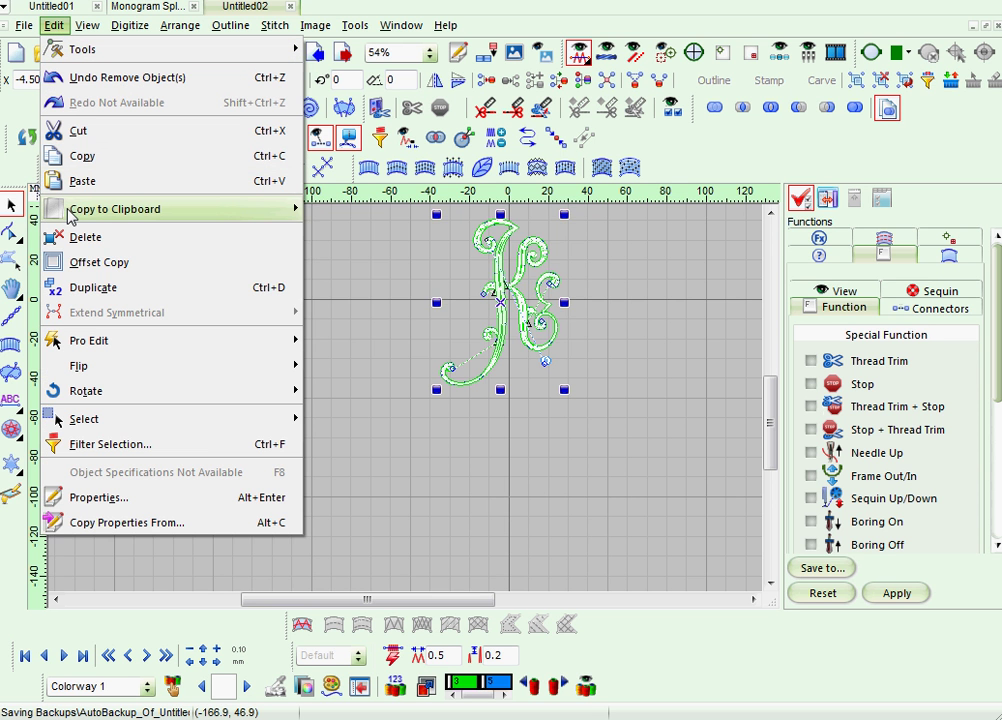
pyautogui.moveTo(68, 212)
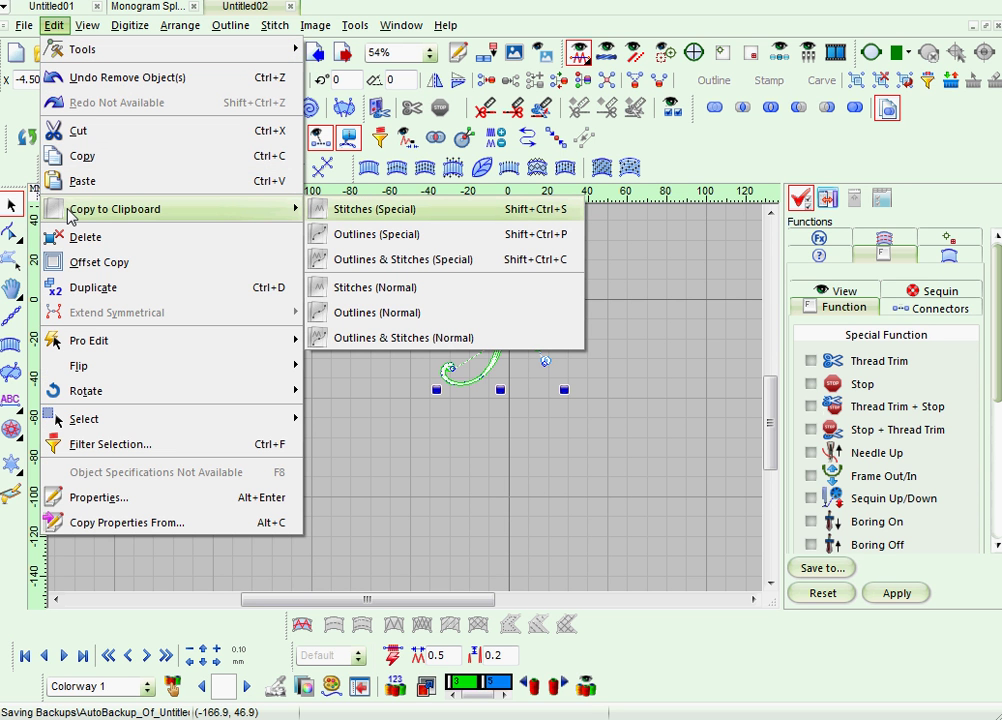
pyautogui.click(356, 236)
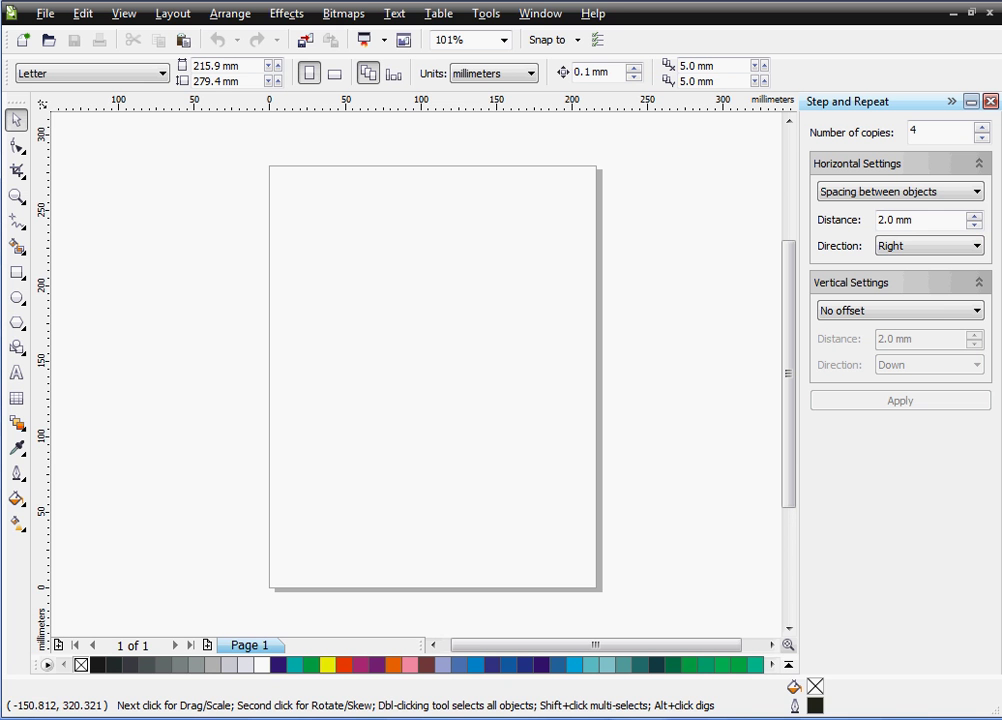
# Switch to CorelDRAW, paste the copied outlines onto the blank page as Picture (Enhanced Metafile), and clear the selection
pyautogui.click(83, 14)
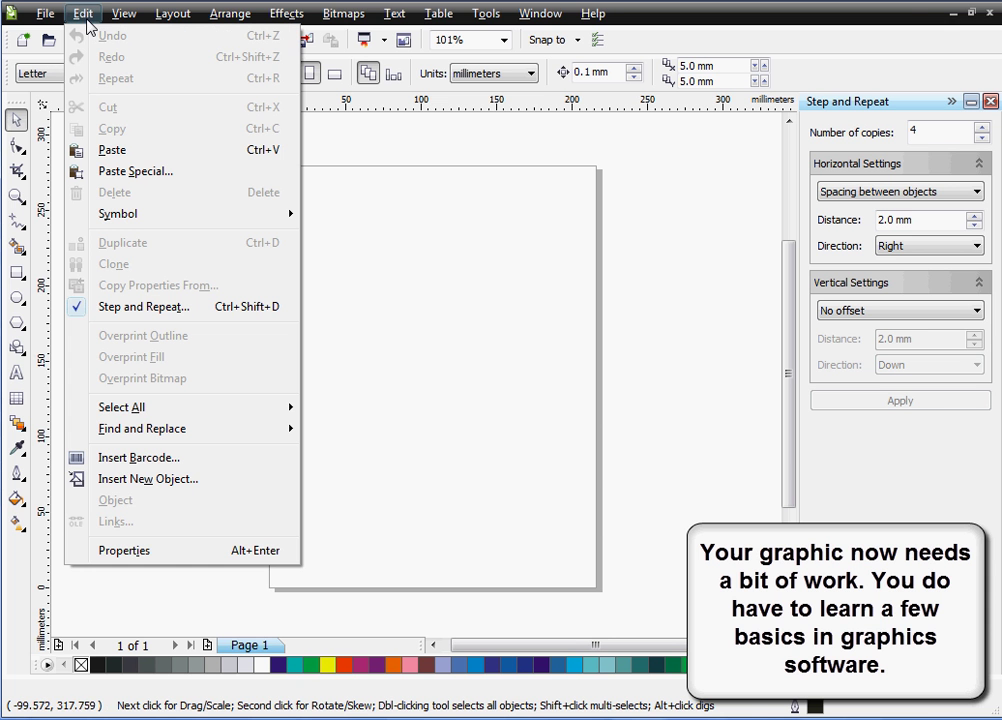
pyautogui.click(118, 176)
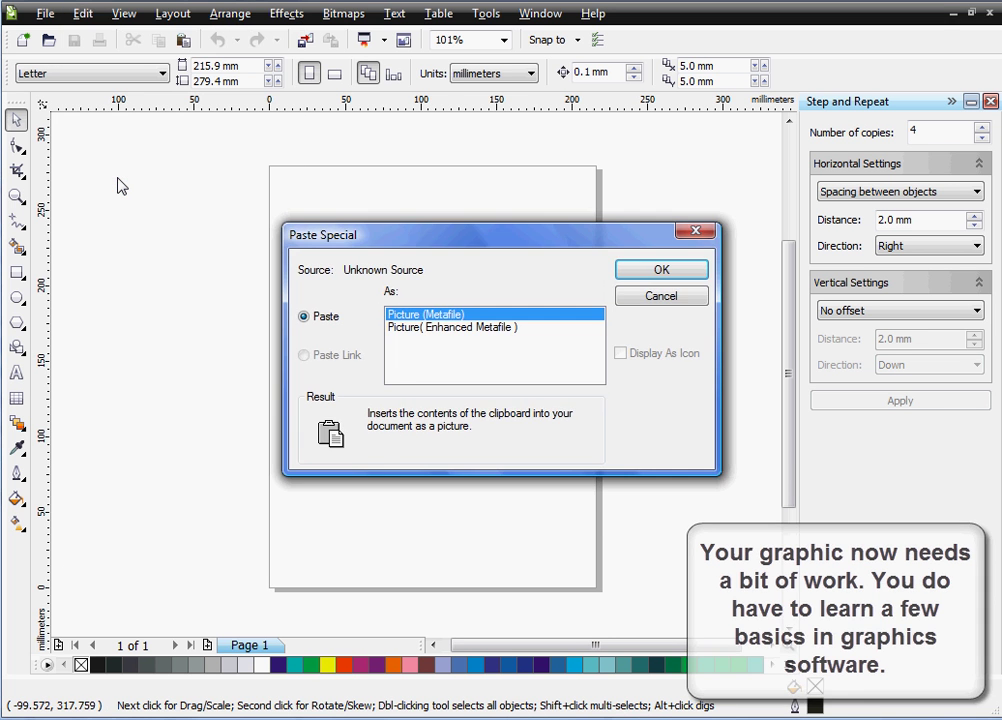
pyautogui.click(447, 329)
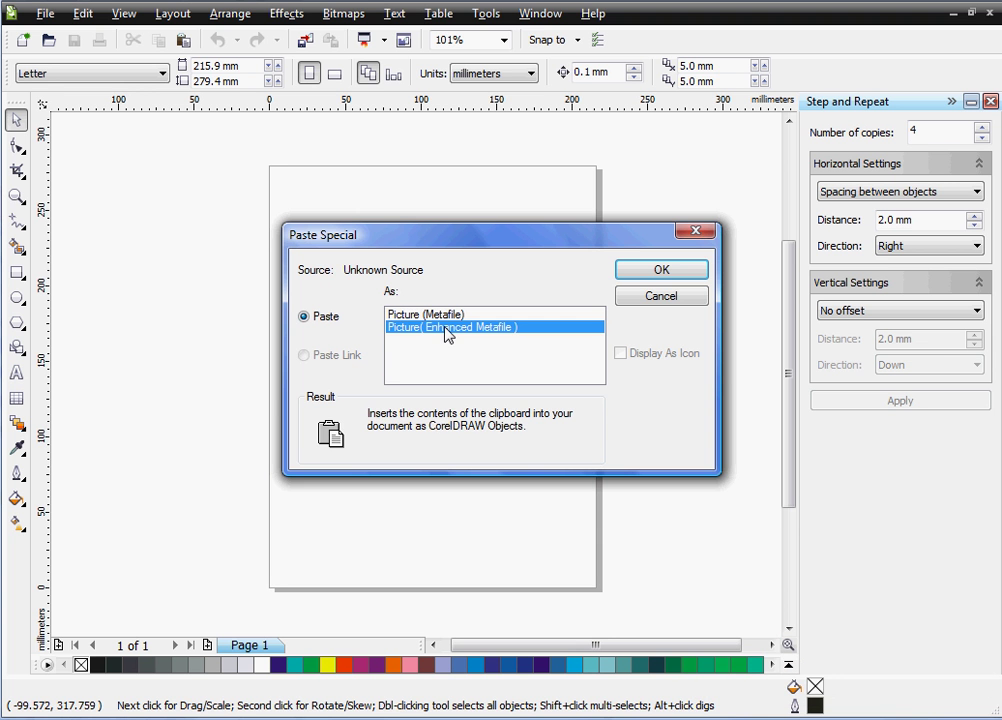
pyautogui.click(690, 276)
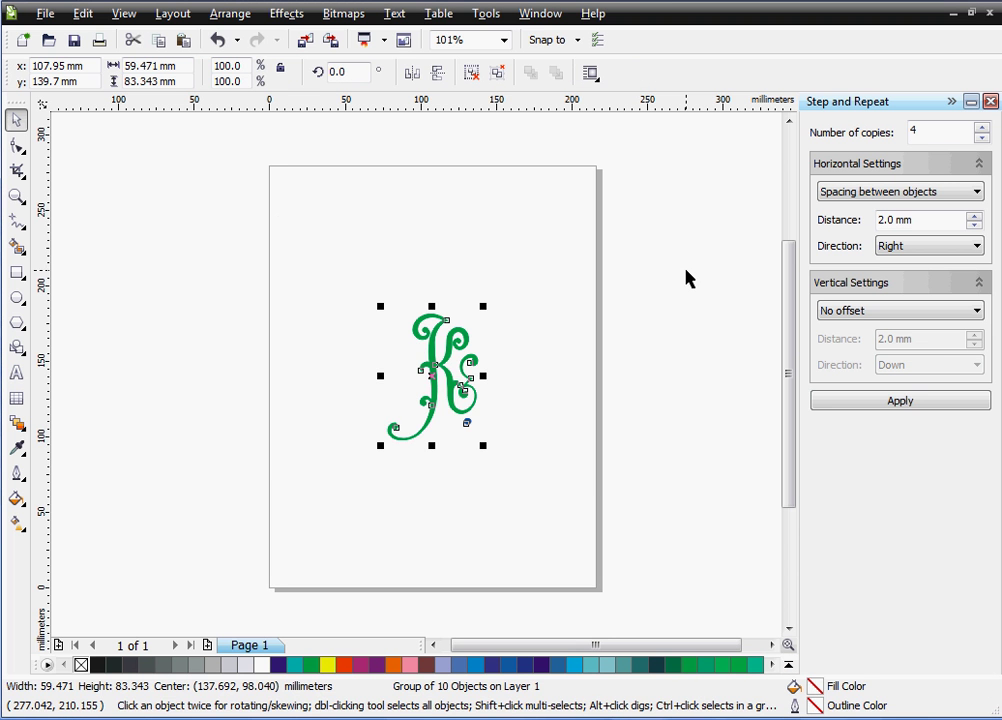
pyautogui.click(528, 375)
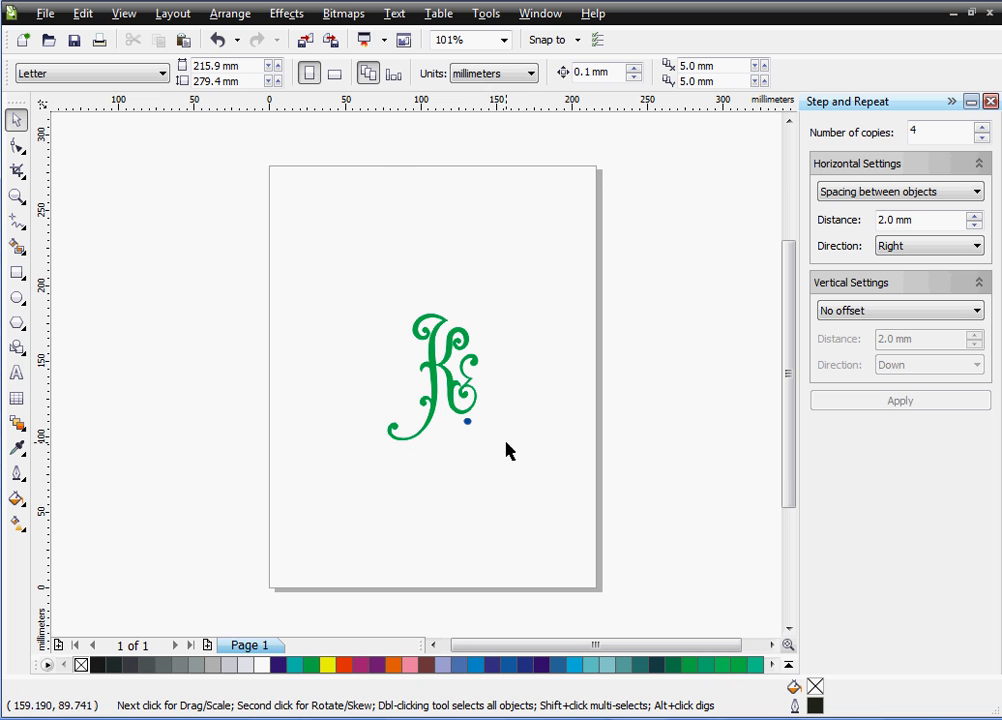
# Draw a circle about 4.7 mm across just below the misshapen blue dot and give it an Electric Blue fill and outline
pyautogui.scroll(4, 469, 418)
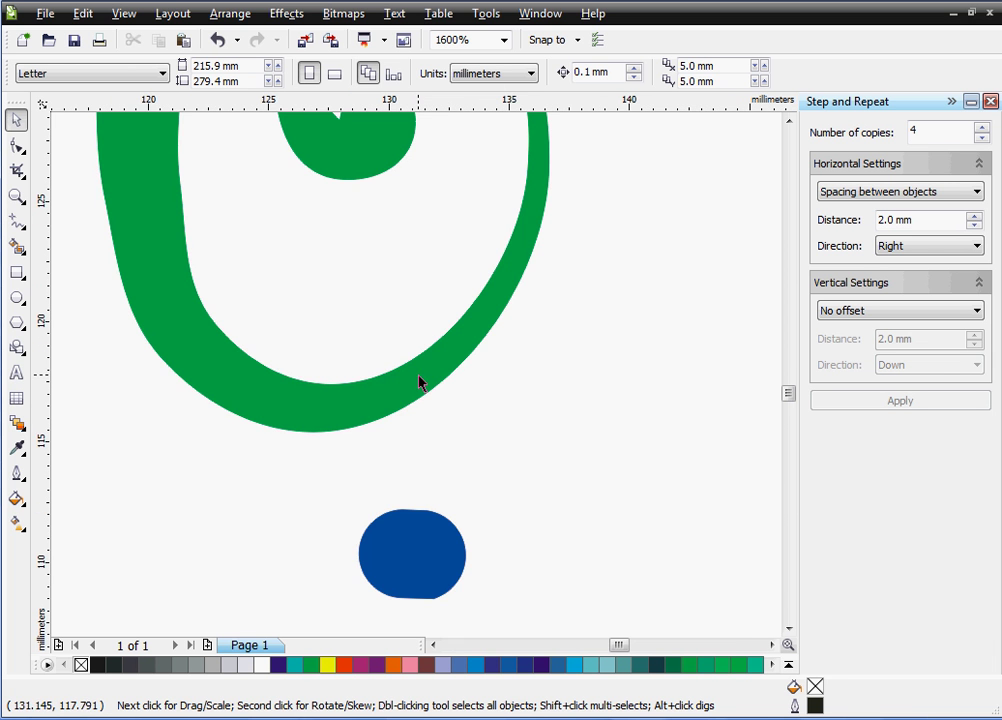
pyautogui.scroll(-1, 417, 382)
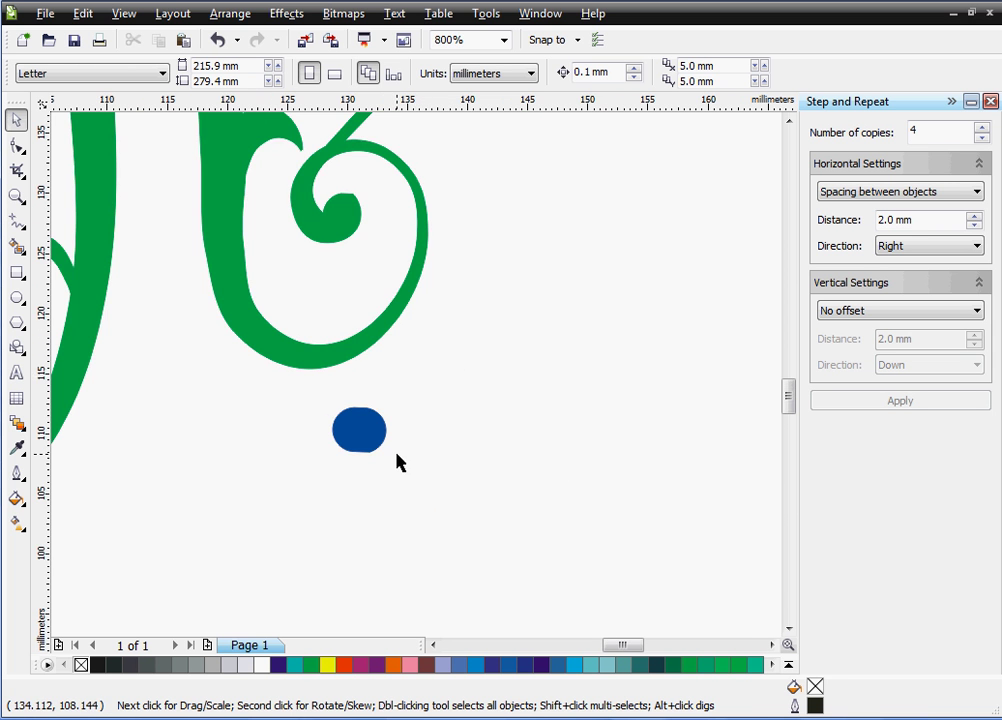
pyautogui.scroll(1, 418, 383)
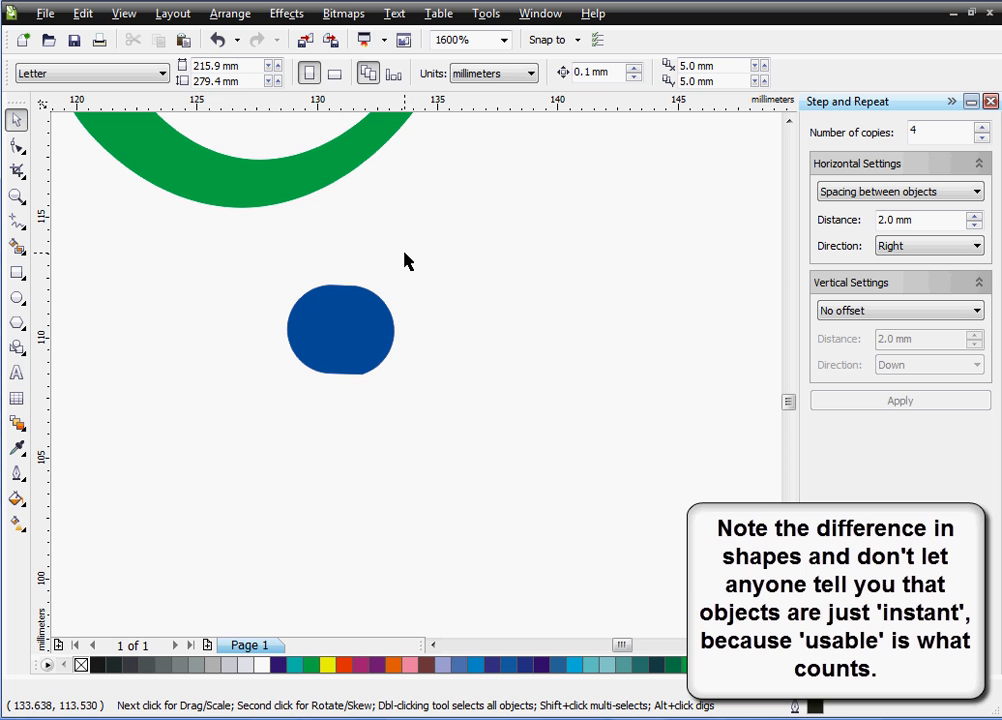
pyautogui.click(16, 296)
pyautogui.moveTo(276, 490)
pyautogui.mouseDown()
pyautogui.moveTo(337, 430)
pyautogui.moveTo(391, 405)
pyautogui.moveTo(389, 421)
pyautogui.mouseUp()
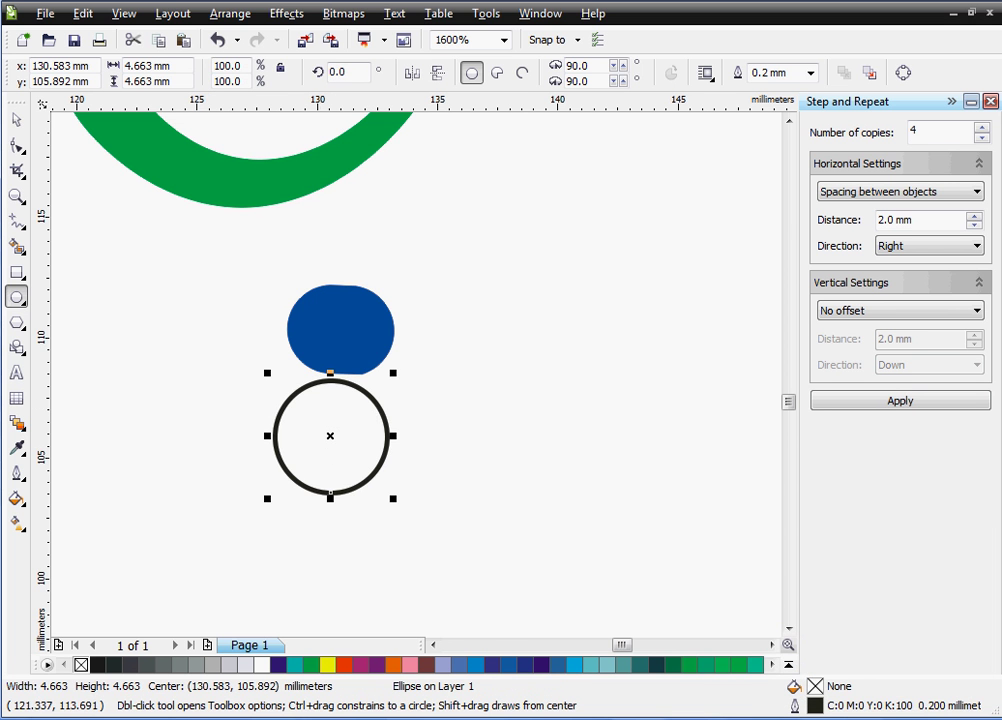
pyautogui.click(16, 119)
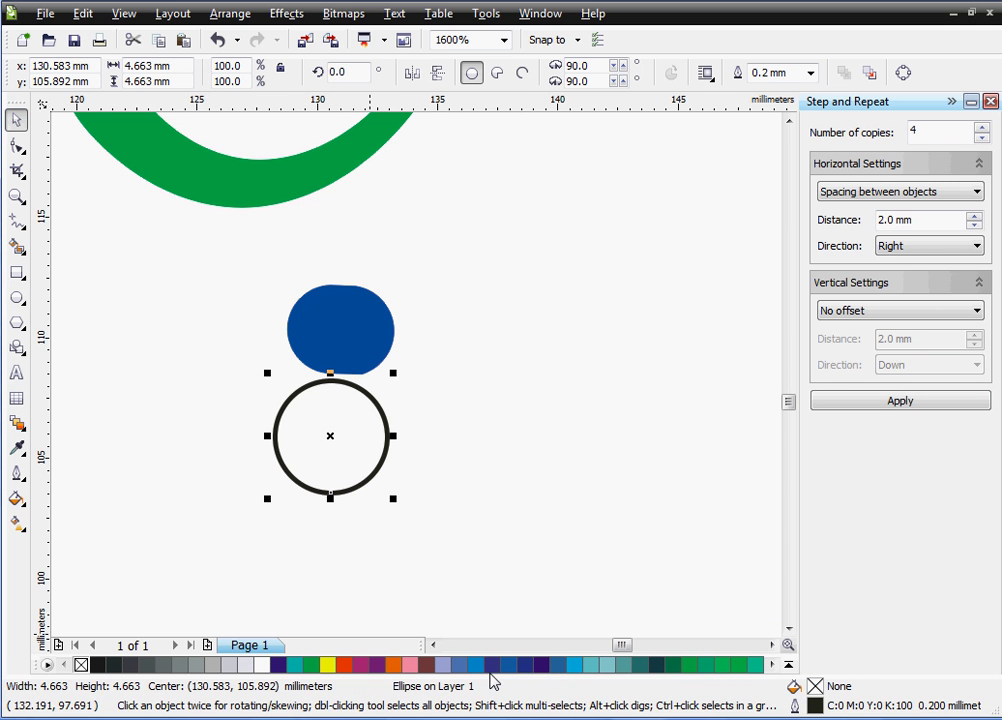
pyautogui.click(494, 665)
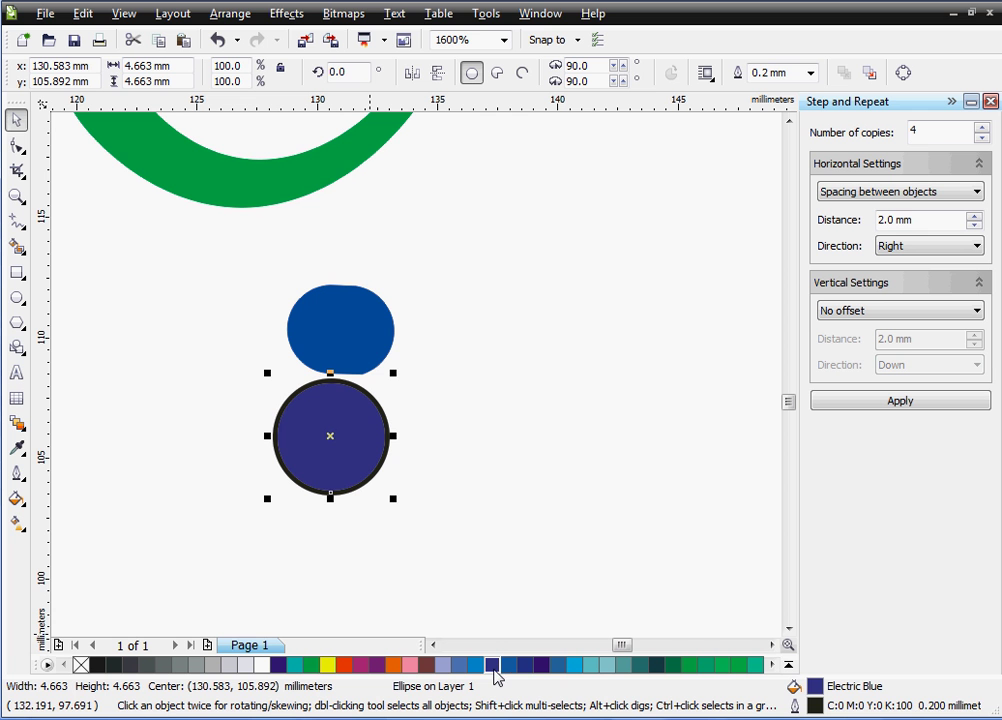
pyautogui.rightClick(494, 668)
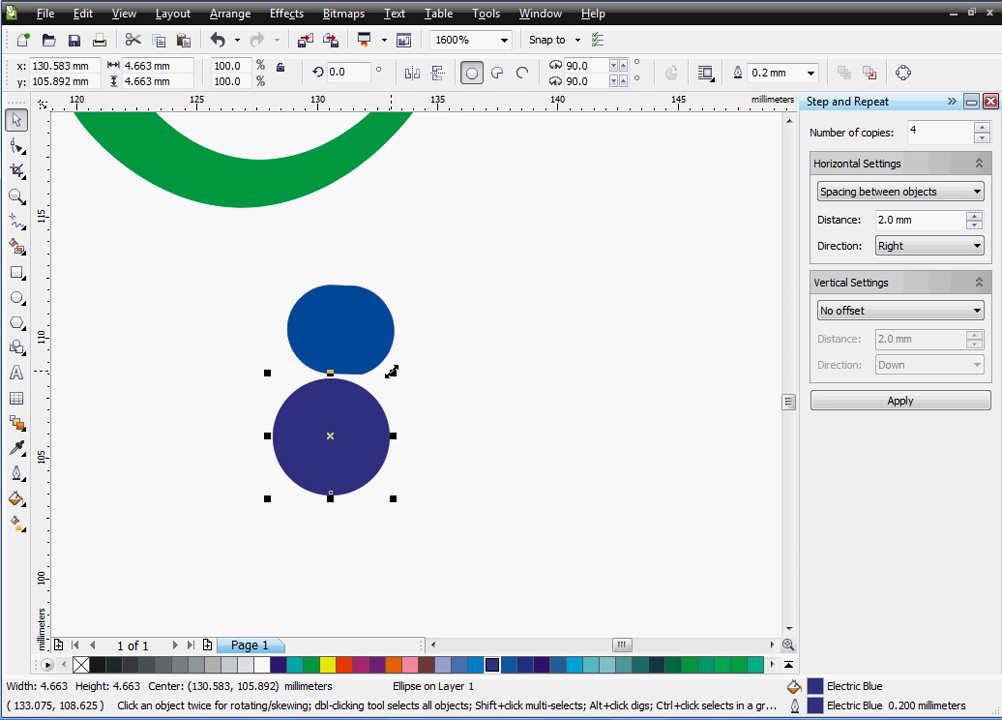
# Shrink the new circle to about 3.9 mm across and move it beside the misshapen blue dot
pyautogui.moveTo(392, 371); pyautogui.dragTo(374, 390)
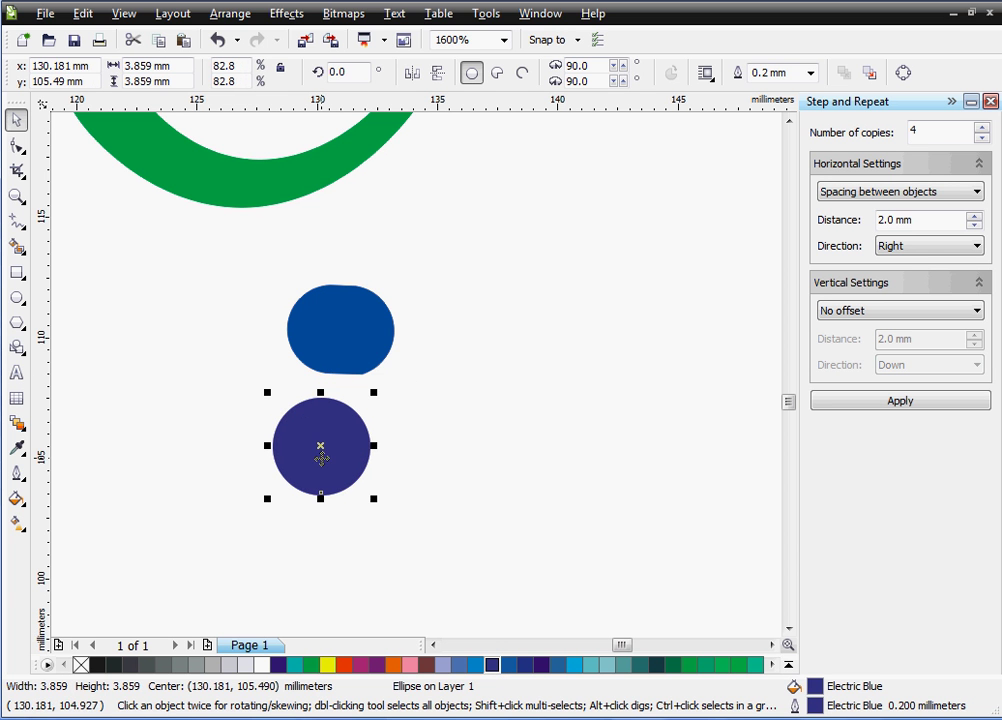
pyautogui.moveTo(322, 456); pyautogui.dragTo(510, 343)
# Ungroup the pasted monogram and delete its misshapen blue dot
pyautogui.click(349, 352)
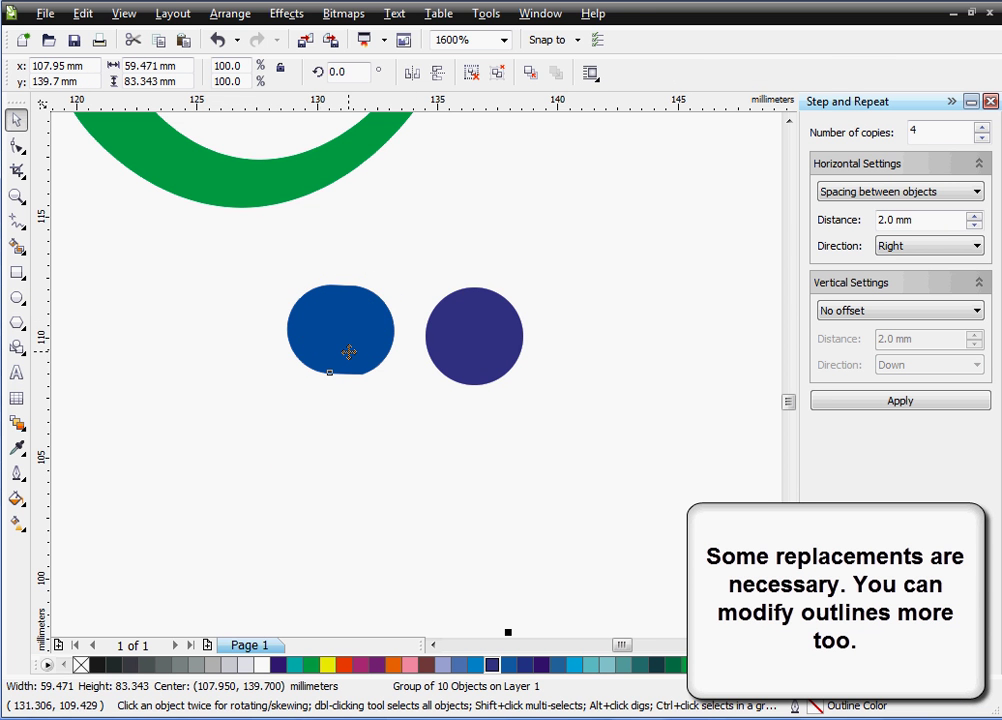
pyautogui.click(224, 20)
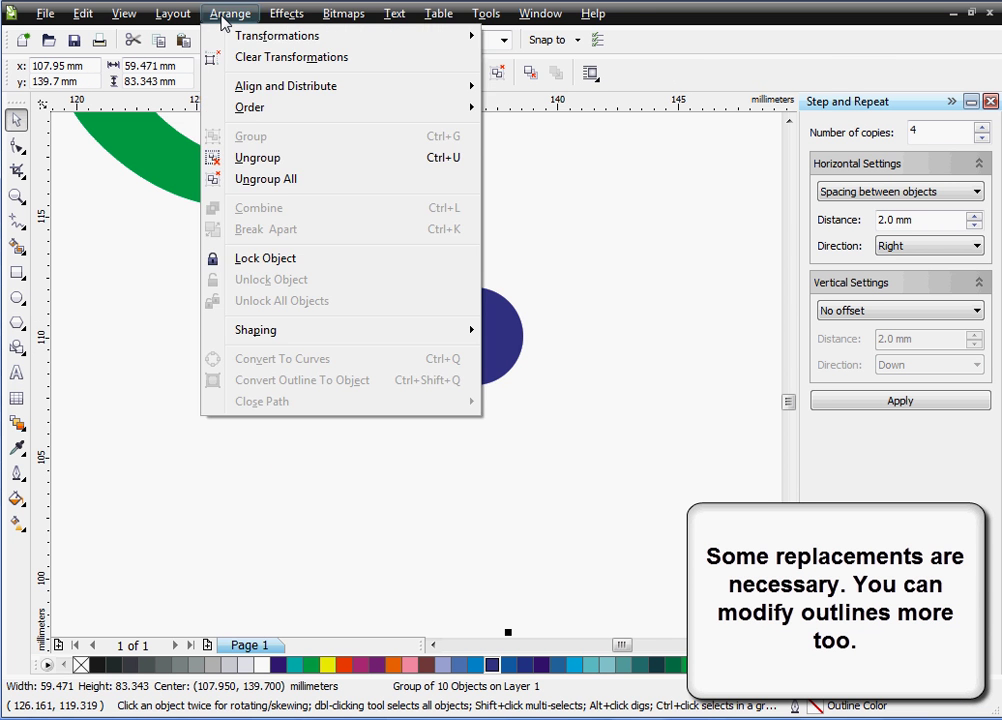
pyautogui.click(250, 157)
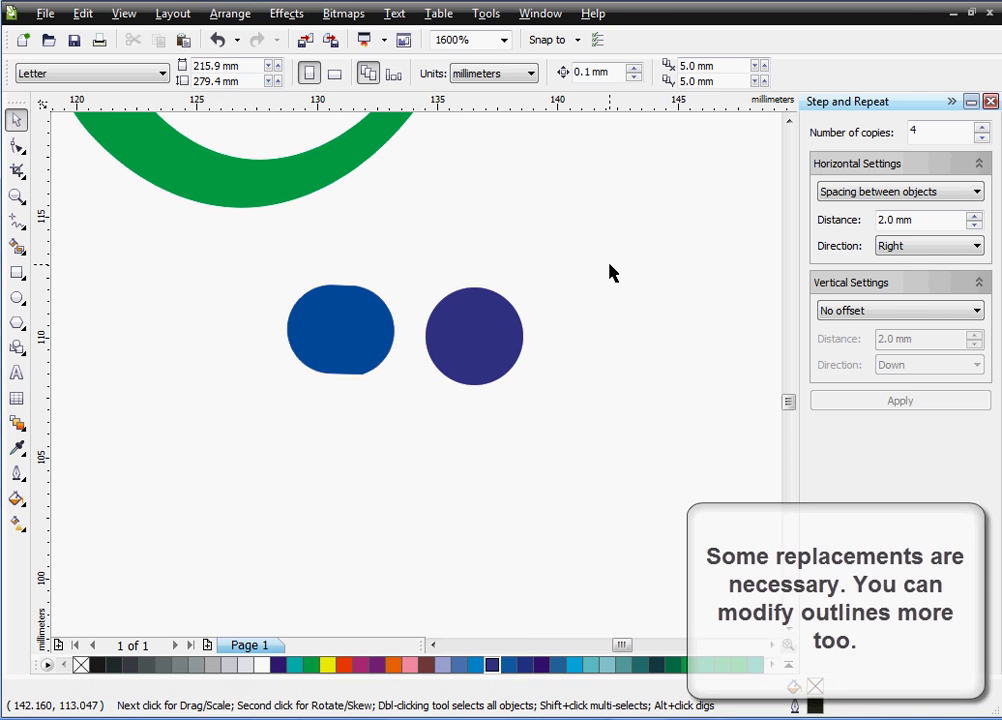
pyautogui.click(321, 334)
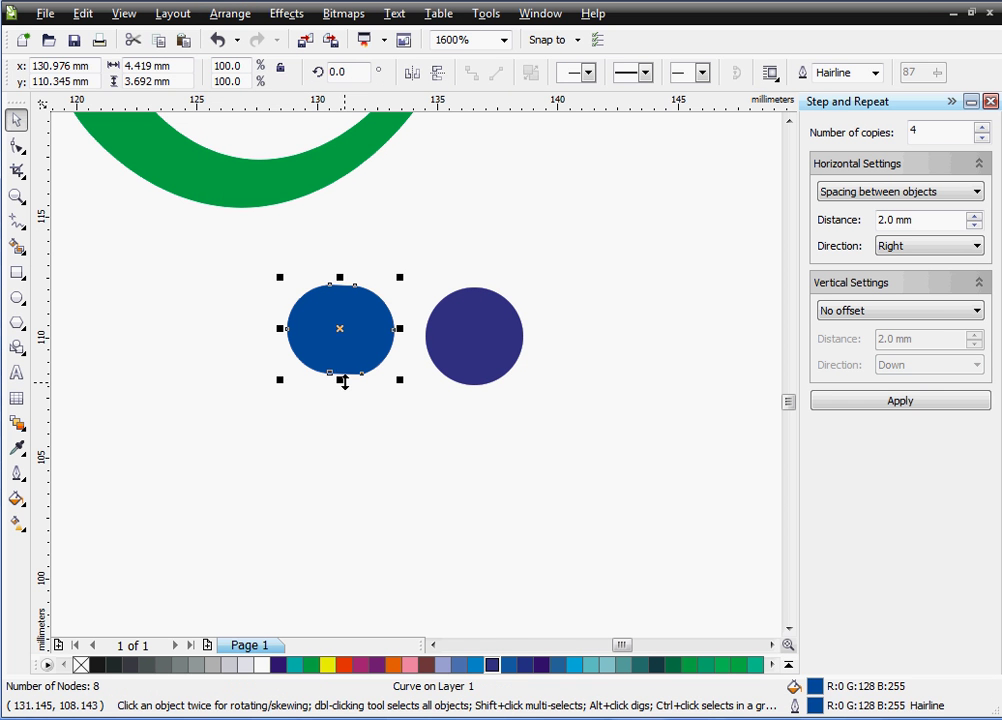
pyautogui.press('Delete')
# Move the Electric Blue circle to the deleted dot's place below the loop and clear the selection
pyautogui.click(489, 347)
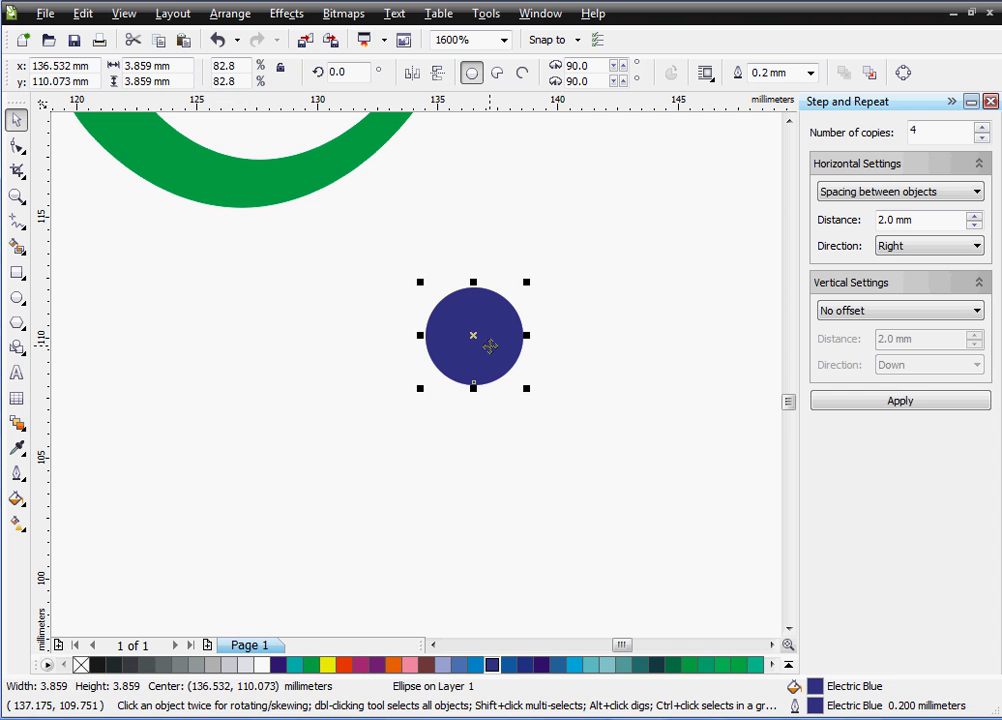
pyautogui.moveTo(476, 336); pyautogui.dragTo(368, 349)
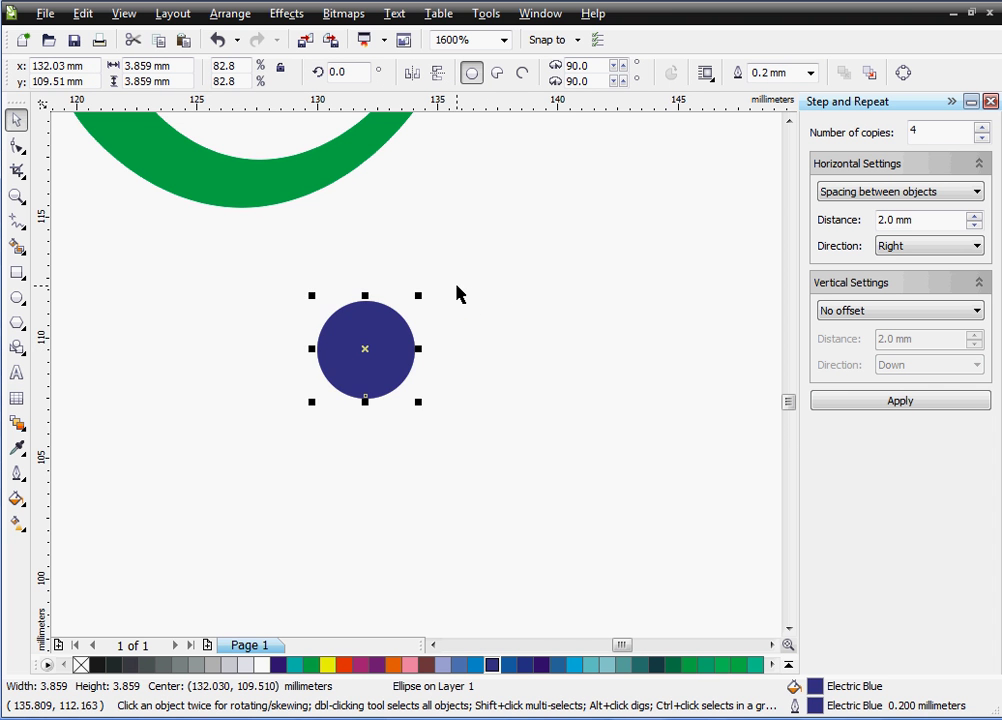
pyautogui.scroll(-2, 416, 374)
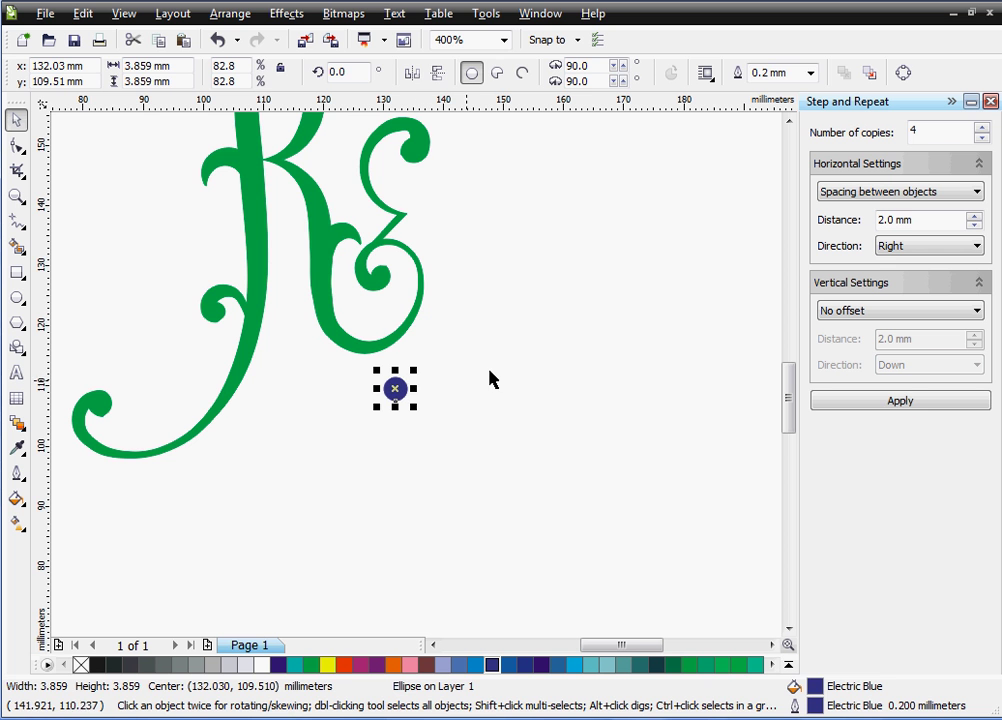
pyautogui.click(506, 405)
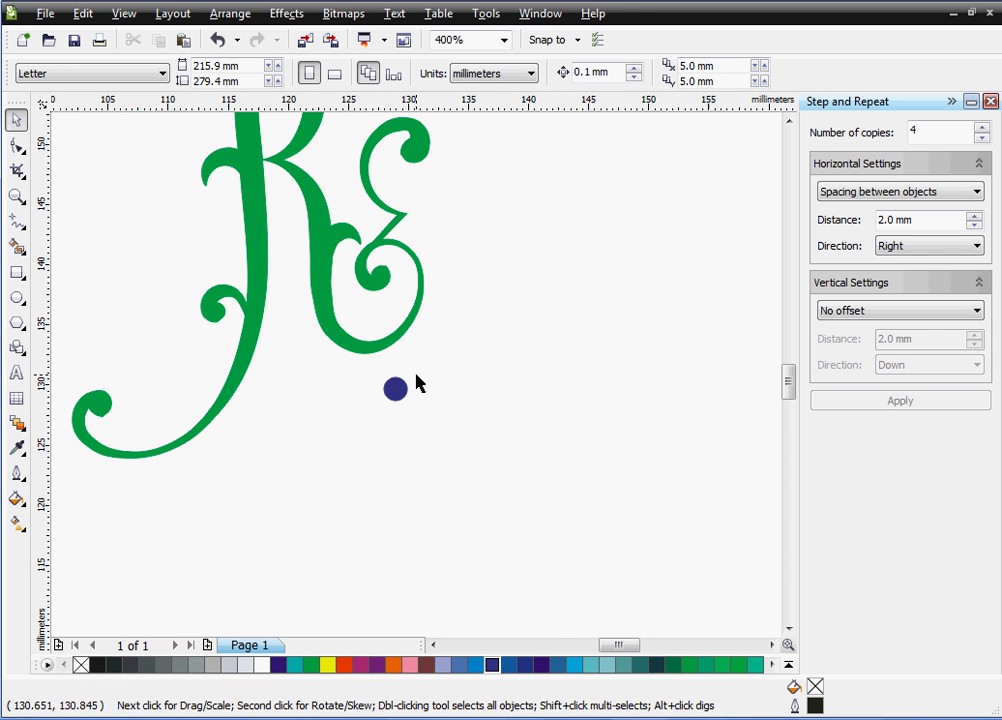
# Round off the flat top of the lower loop's inner curl by deleting the two nodes at the ends of its straight edge
pyautogui.scroll(4, 417, 382)
pyautogui.scroll(-1, 418, 390)
pyautogui.scroll(1, 420, 384)
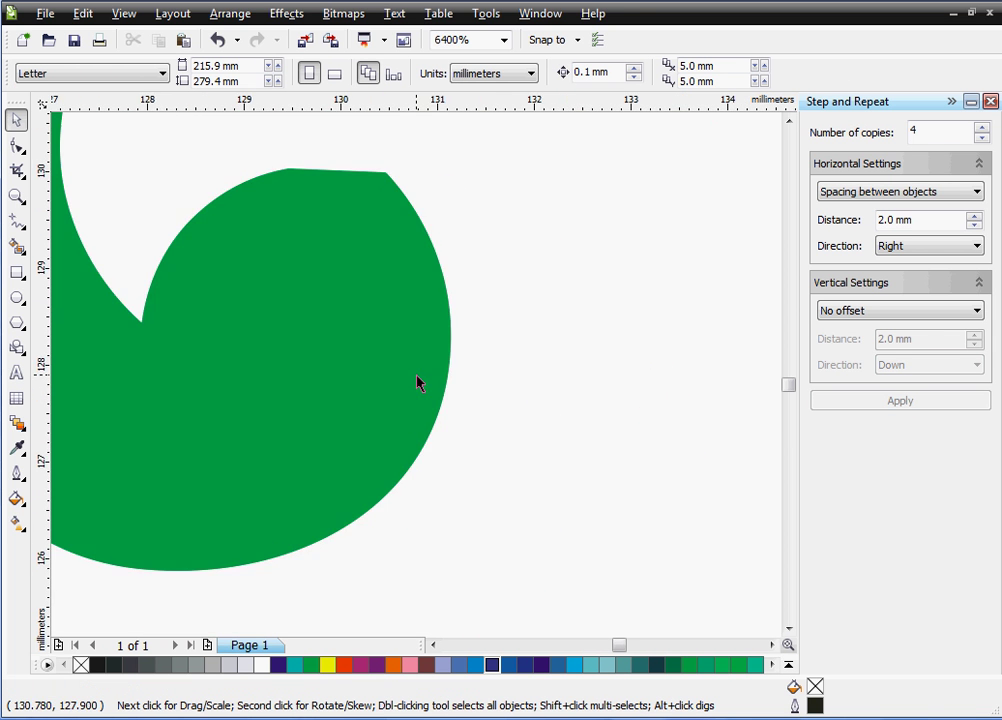
pyautogui.click(237, 194)
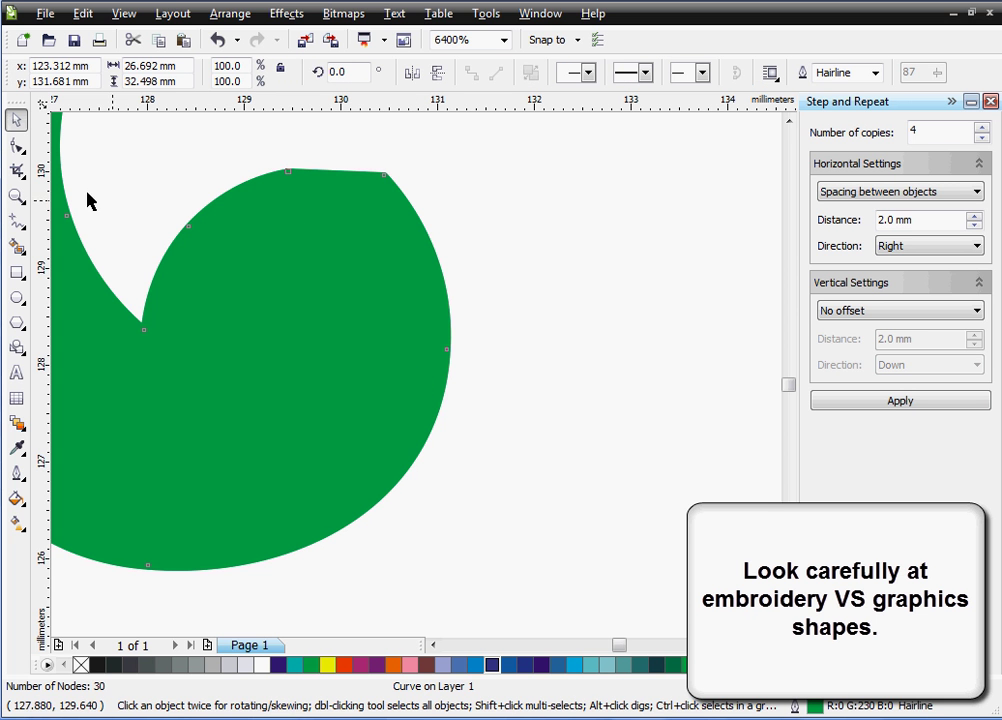
pyautogui.click(17, 145)
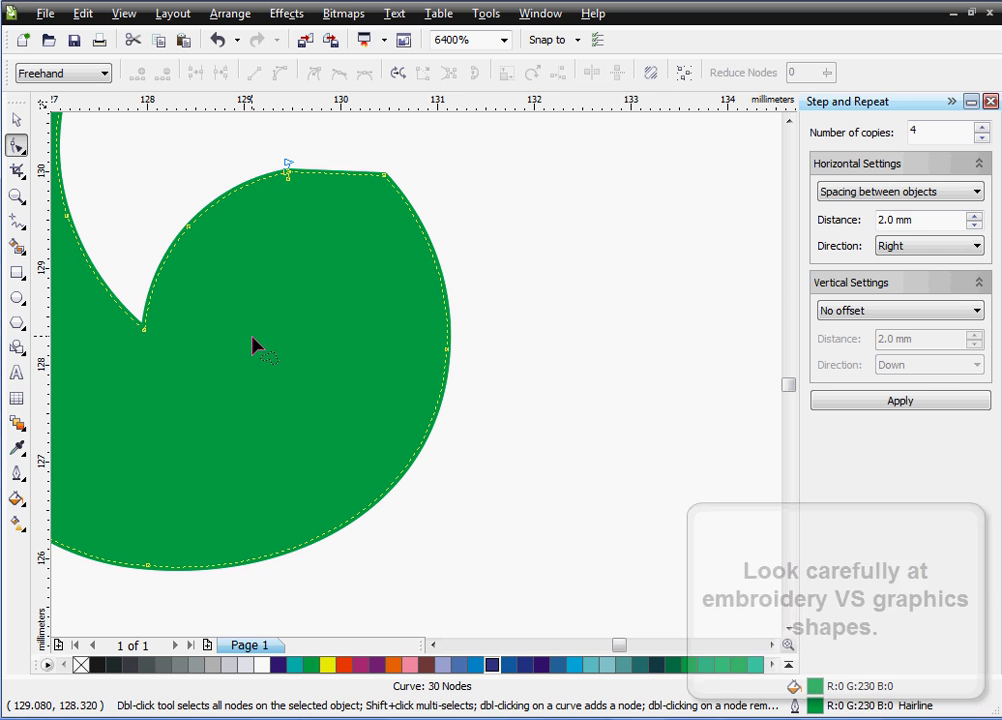
pyautogui.moveTo(257, 132); pyautogui.dragTo(459, 213)
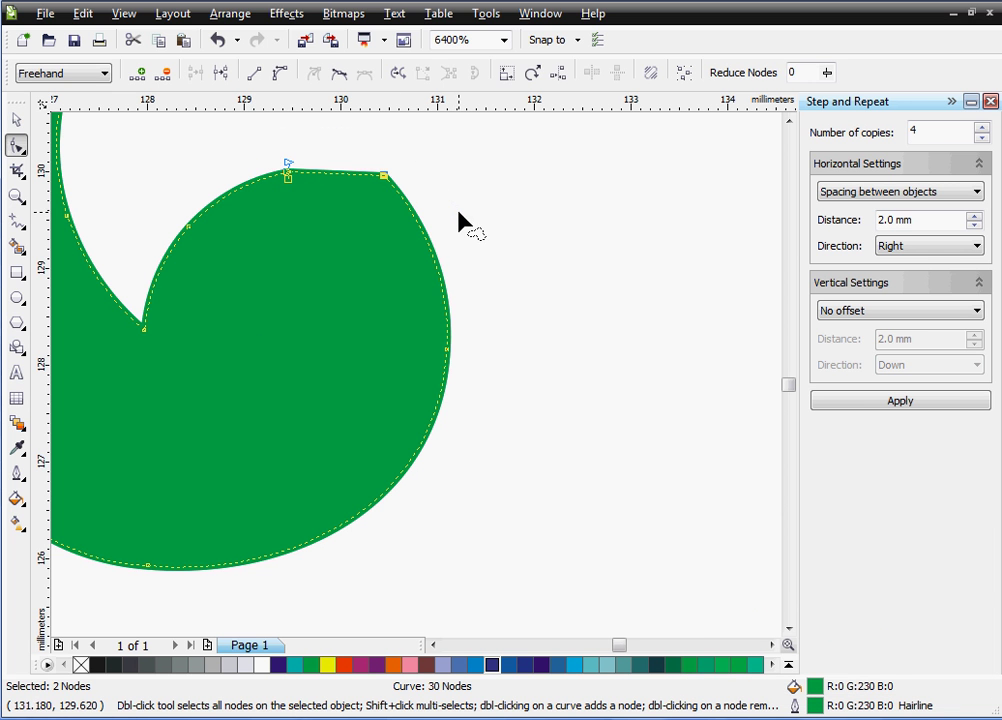
pyautogui.press('Delete')
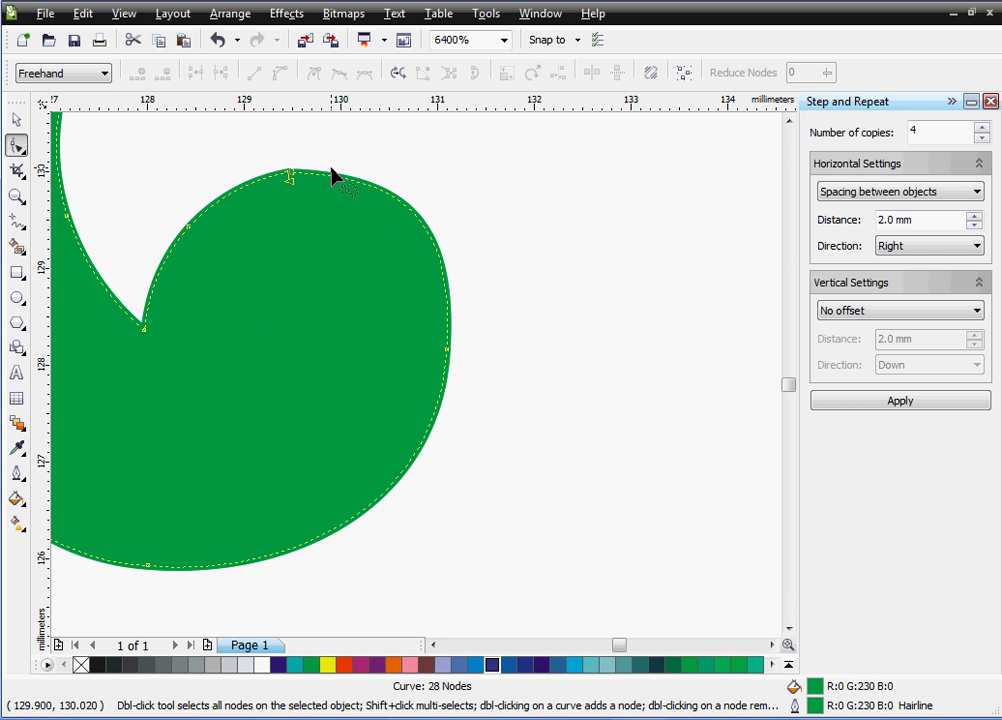
# Smooth the remaining bump on top of the lower loop's inner curl by deleting the overlapping nodes at its peak
pyautogui.moveTo(310, 147); pyautogui.dragTo(258, 185)
pyautogui.moveTo(333, 224)
pyautogui.mouseDown()
pyautogui.moveTo(283, 153)
pyautogui.moveTo(271, 168)
pyautogui.moveTo(335, 196)
pyautogui.moveTo(320, 157)
pyautogui.mouseUp()
pyautogui.click(292, 172)
pyautogui.press('Delete')
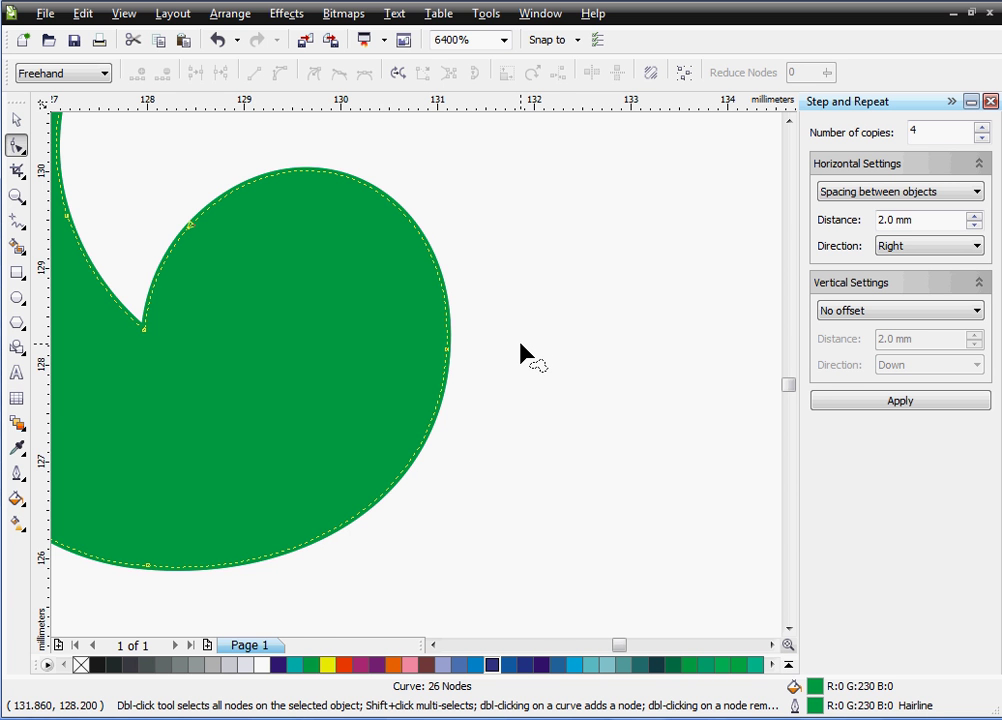
# Round off the ball end of the small right-hand curl by deleting the nodes at both ends of its straight edge
pyautogui.scroll(-2, 418, 383)
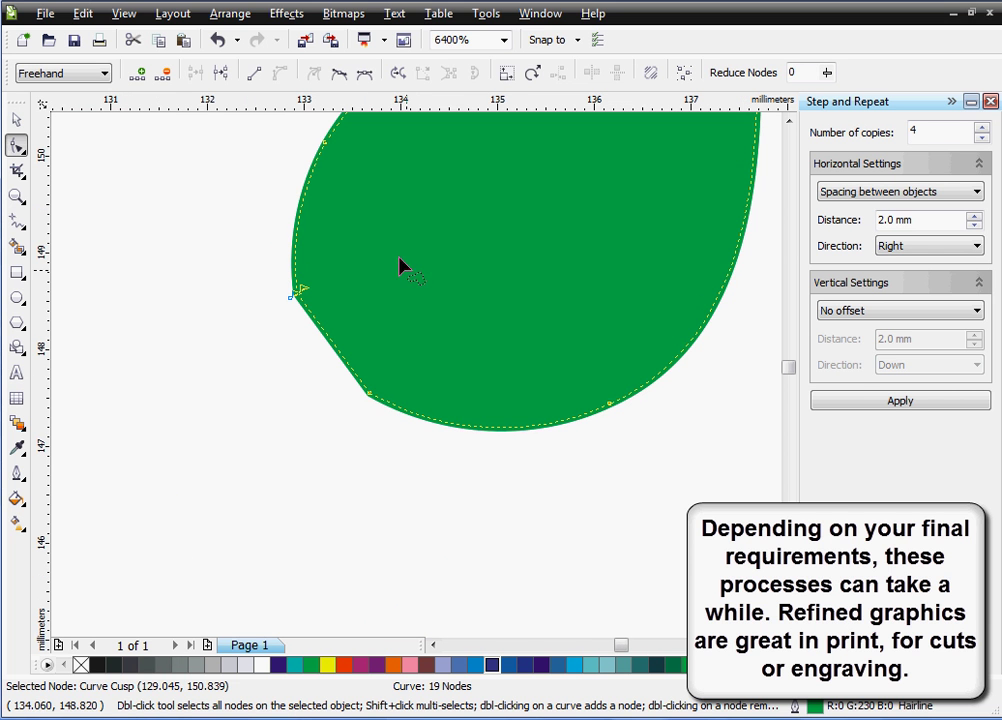
pyautogui.moveTo(399, 265)
pyautogui.mouseDown()
pyautogui.moveTo(200, 376)
pyautogui.moveTo(412, 477)
pyautogui.moveTo(460, 278)
pyautogui.mouseUp()
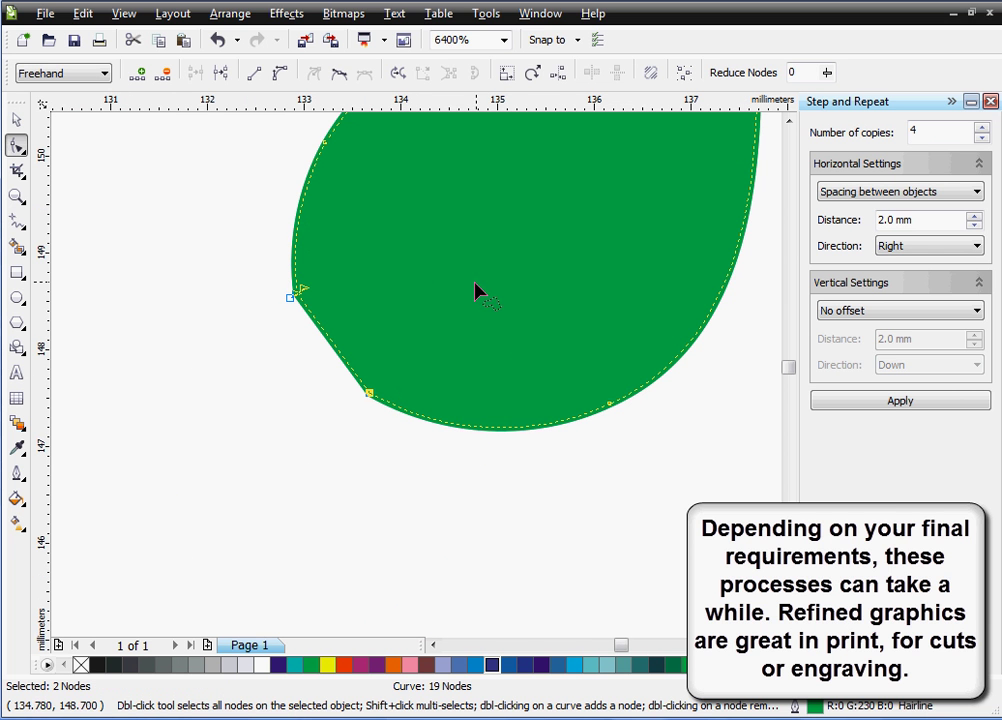
pyautogui.press('Delete')
pyautogui.moveTo(300, 225)
pyautogui.mouseDown()
pyautogui.moveTo(263, 321)
pyautogui.moveTo(376, 275)
pyautogui.mouseUp()
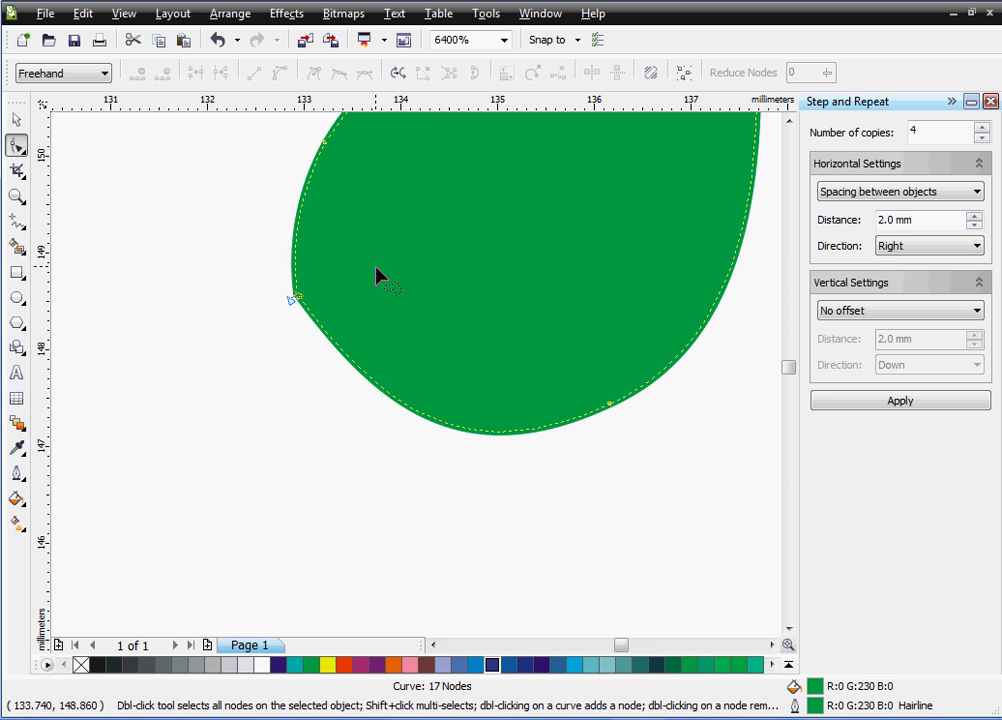
pyautogui.moveTo(304, 298); pyautogui.dragTo(295, 302)
pyautogui.press('Delete')
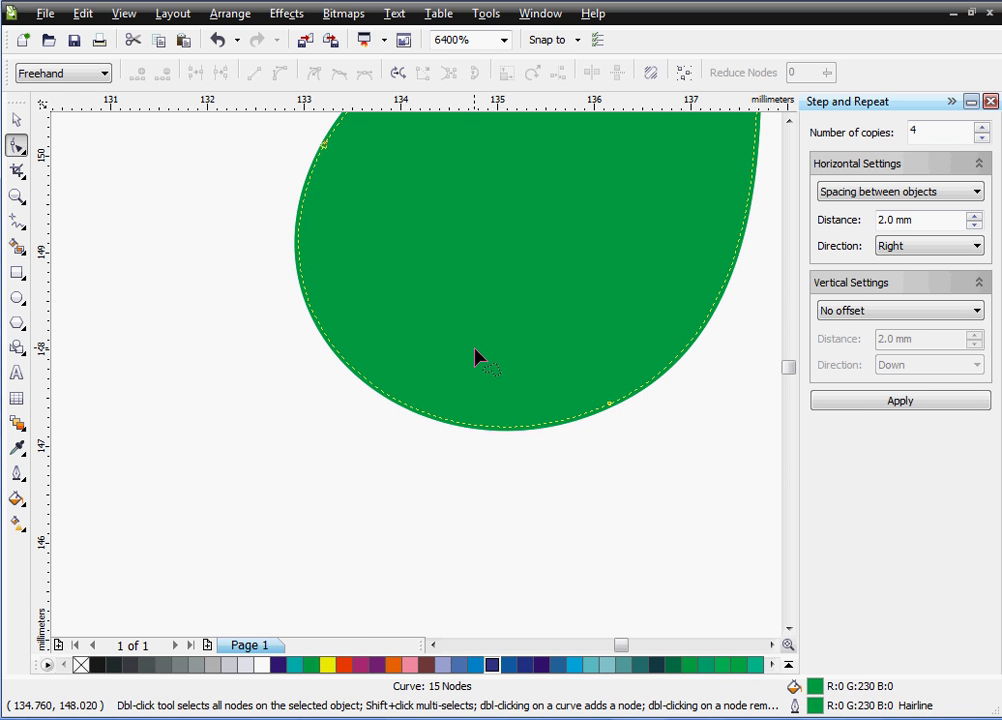
# Smooth the outer edge of the small right-hand curl by deleting the cusp node on its upper-left arc
pyautogui.scroll(-3, 461, 357)
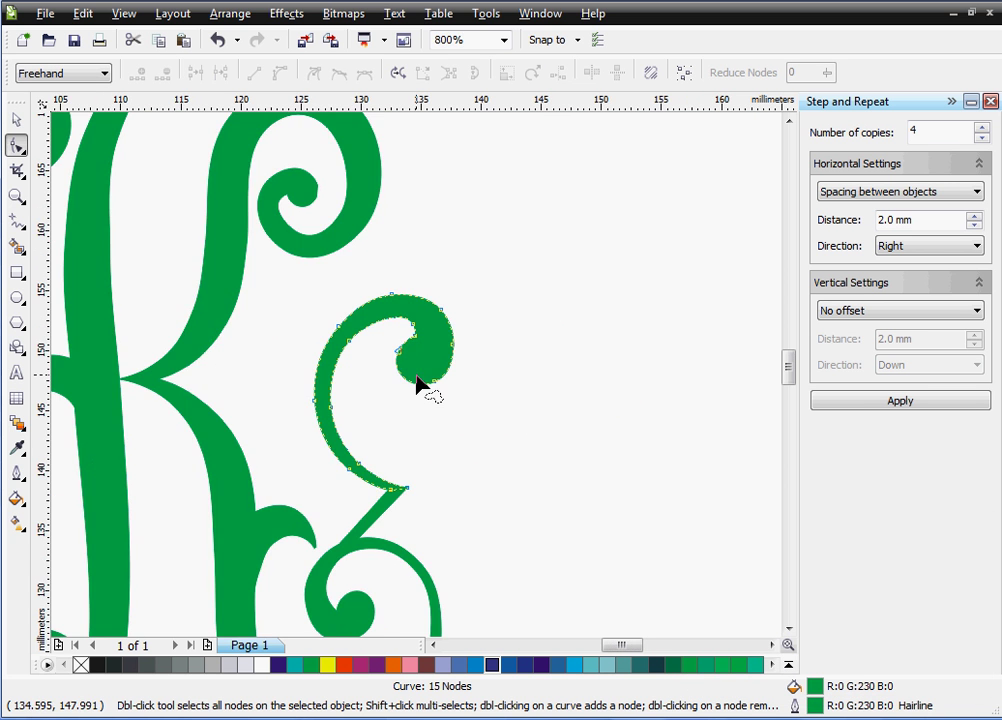
pyautogui.scroll(3, 329, 351)
pyautogui.scroll(-1, 418, 384)
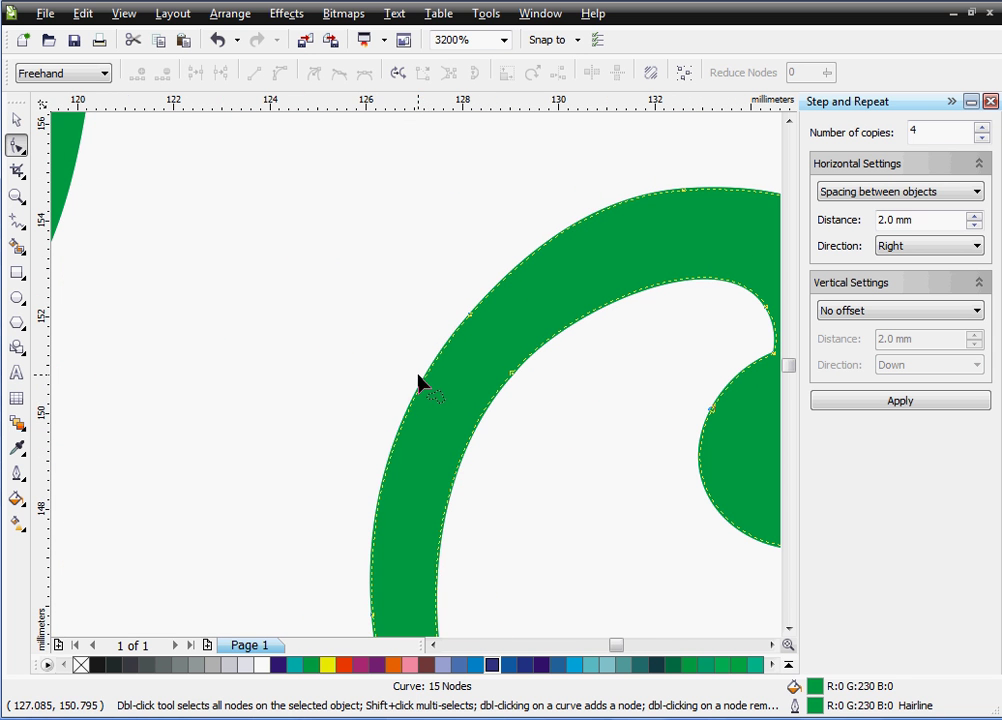
pyautogui.click(470, 316)
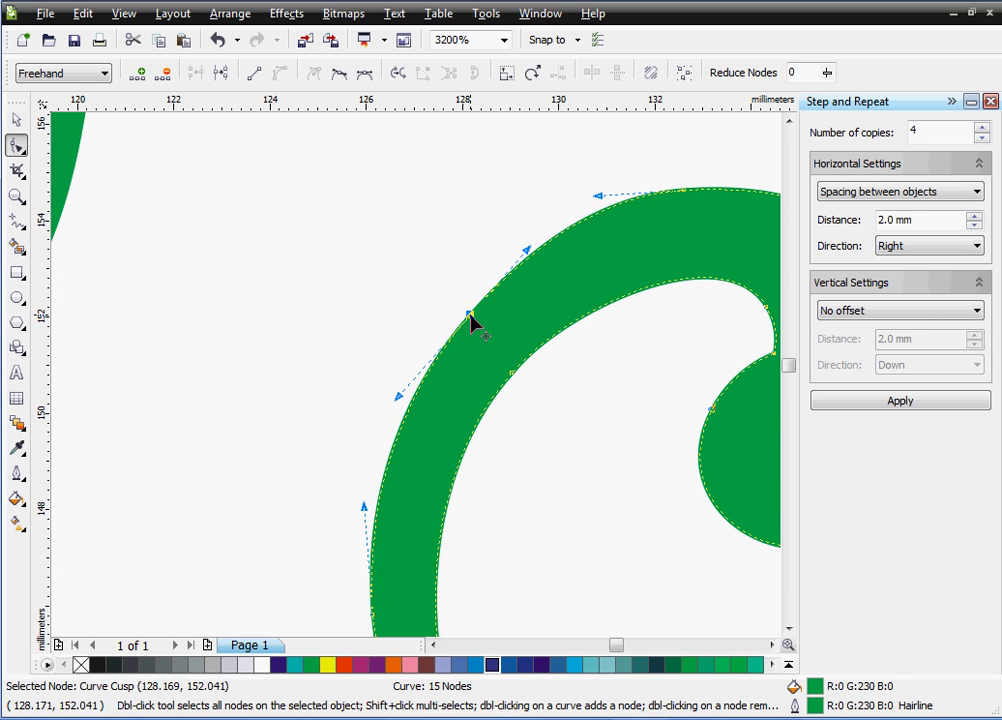
pyautogui.press('Delete')
# Round off the upper arm's spiral tip by deleting its flat edge's nodes and extending the neighbouring node's handle outward
pyautogui.scroll(-2, 418, 387)
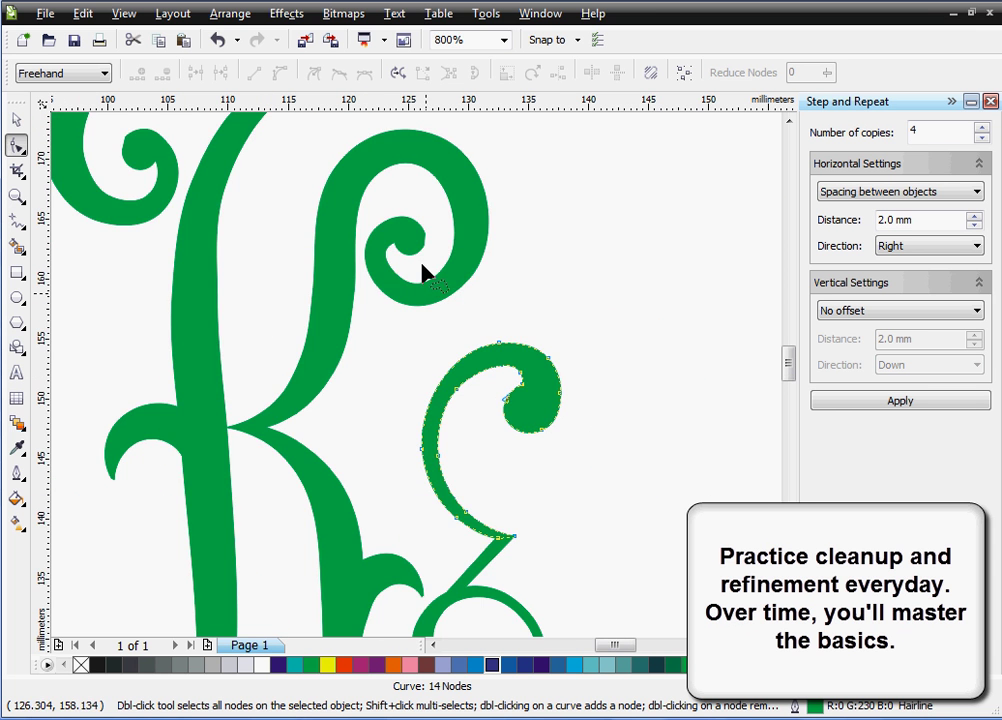
pyautogui.scroll(4, 425, 242)
pyautogui.scroll(-2, 418, 385)
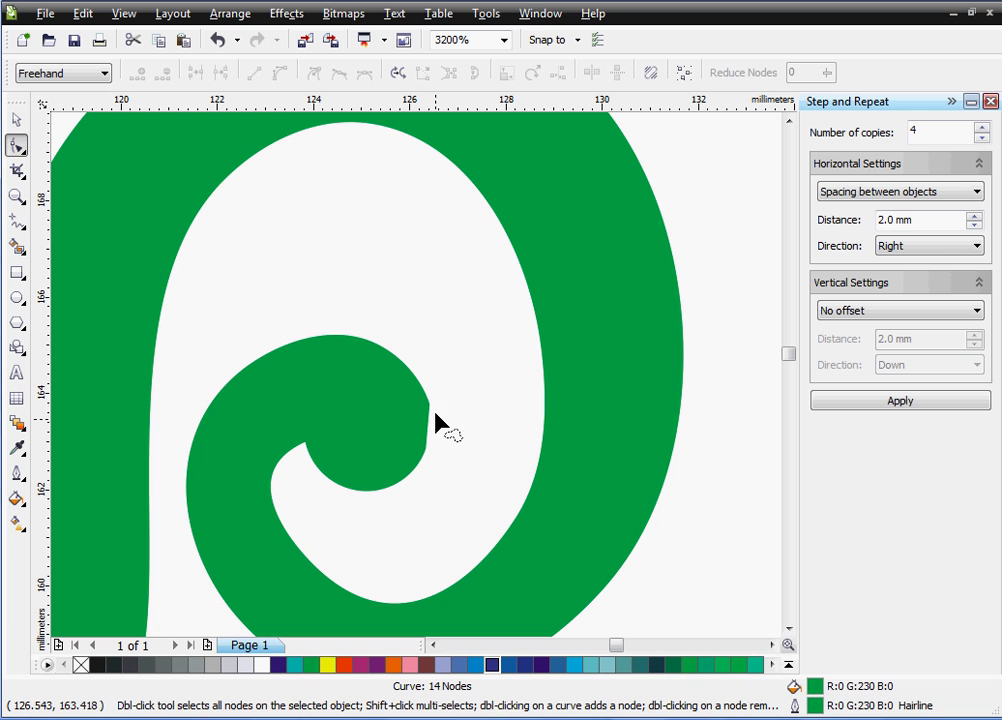
pyautogui.click(427, 413)
pyautogui.moveTo(441, 385); pyautogui.dragTo(410, 482)
pyautogui.press('Delete')
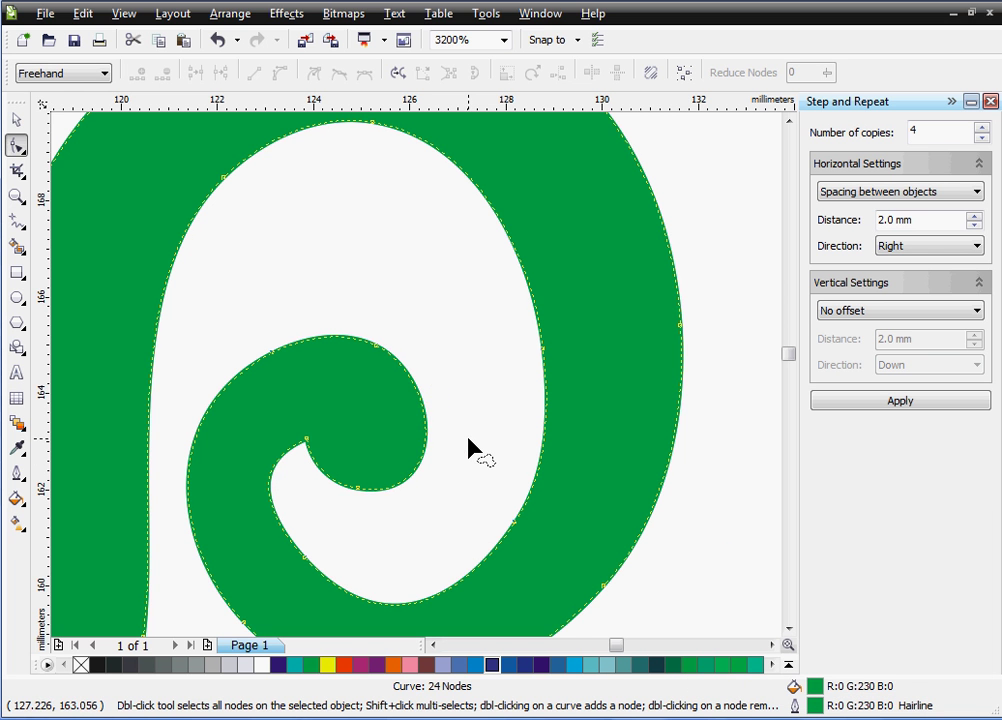
pyautogui.click(376, 346)
pyautogui.moveTo(442, 378); pyautogui.dragTo(465, 379)
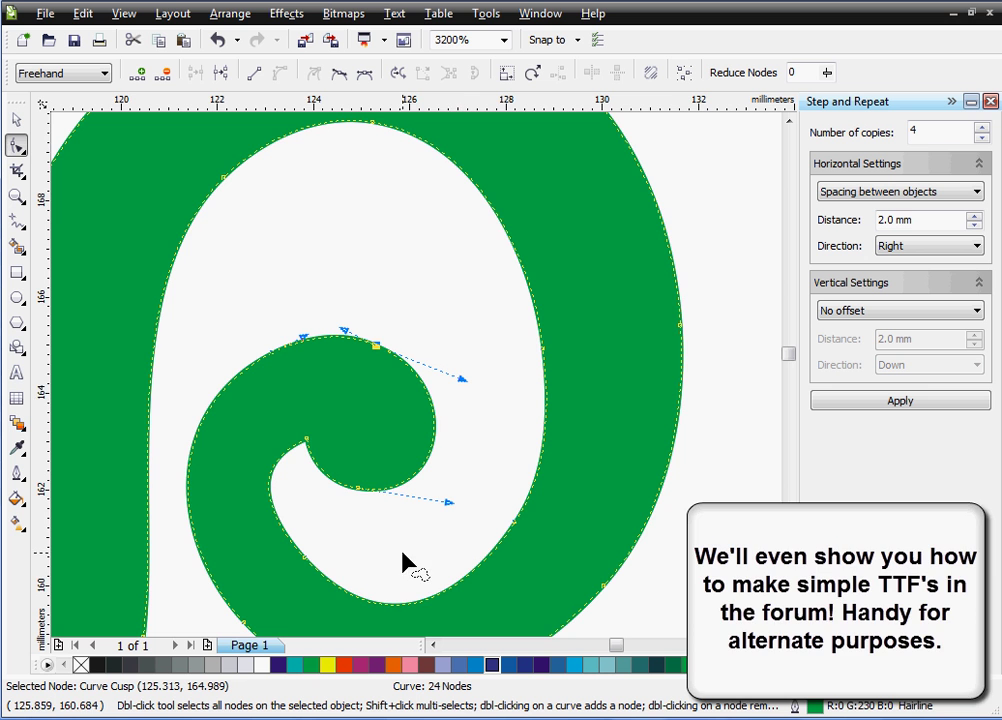
# Smooth the lowest part of the main stem's tail by deleting the bottom nodes on its outer and inner edges
pyautogui.scroll(-3, 418, 380)
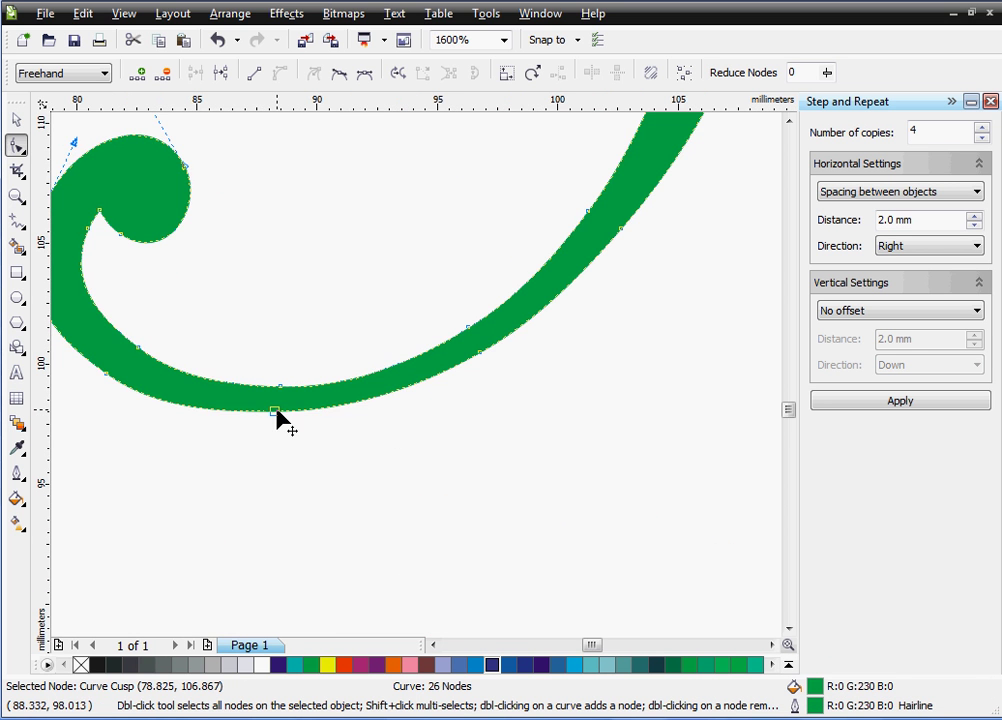
pyautogui.click(275, 411)
pyautogui.press('Delete')
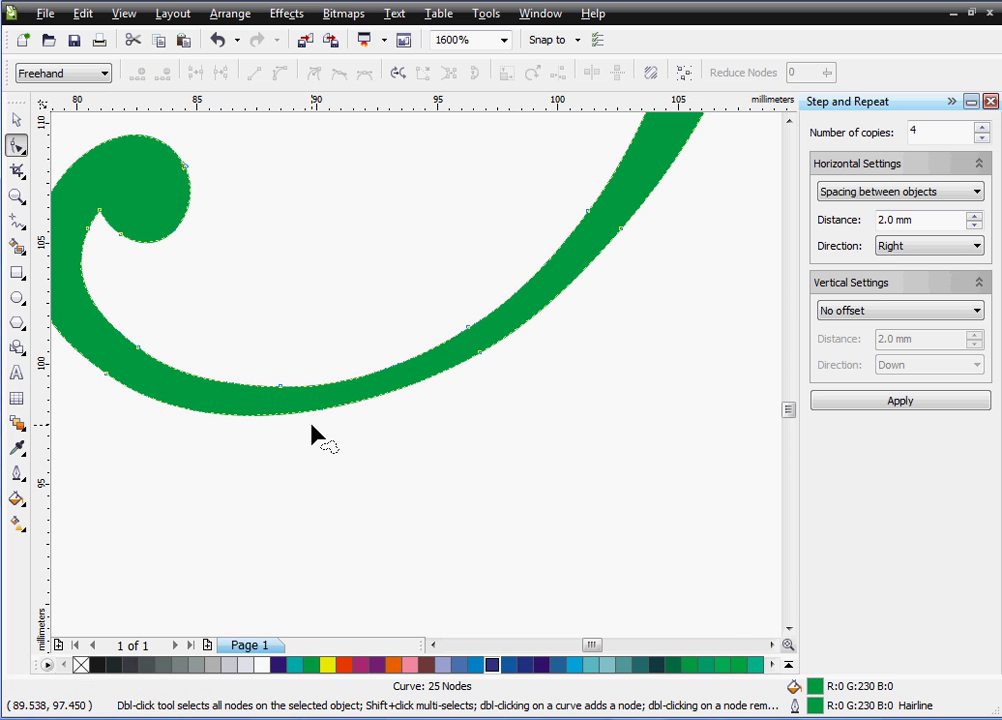
pyautogui.click(283, 390)
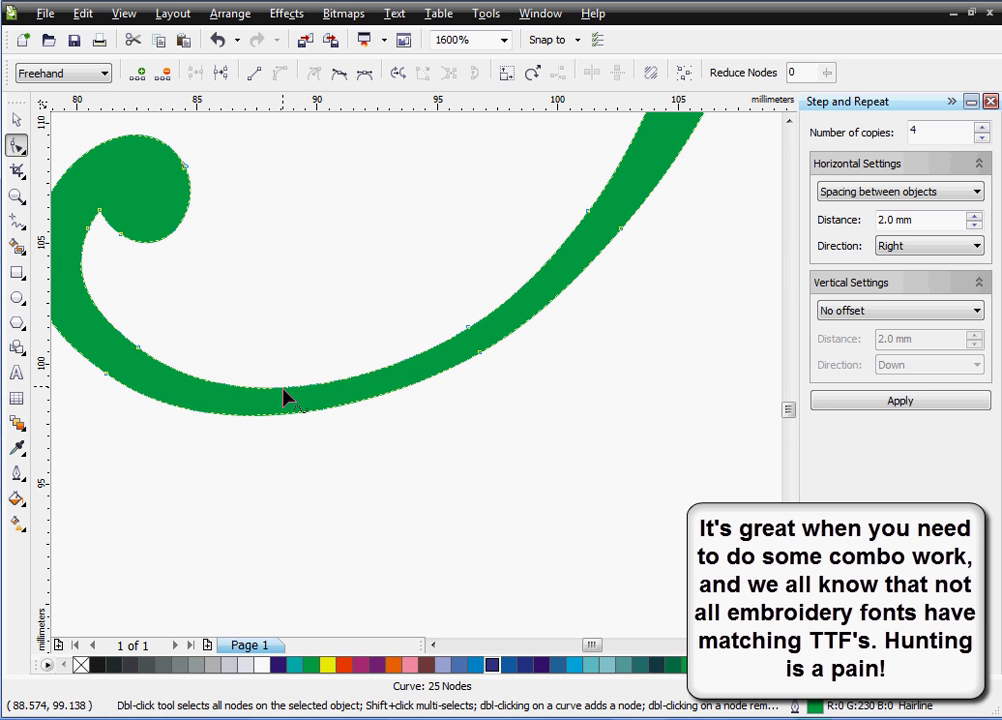
pyautogui.press('Delete')
# Fill the monogram's long main stem with yellow and clear the selection
pyautogui.scroll(-1, 414, 372)
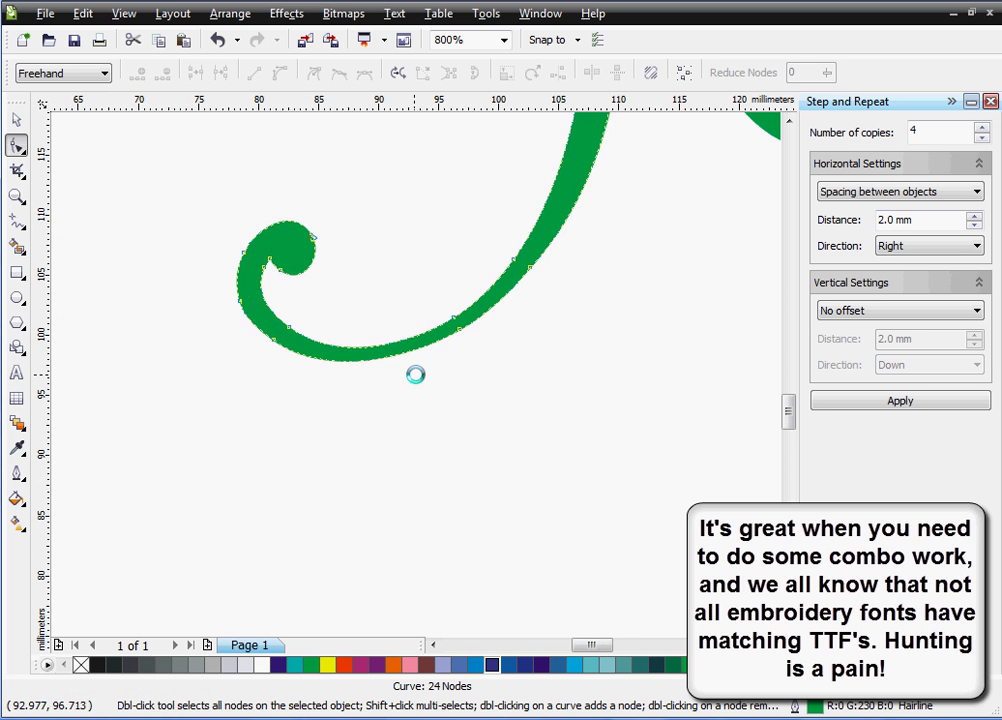
pyautogui.scroll(-2, 415, 374)
pyautogui.scroll(1, 414, 380)
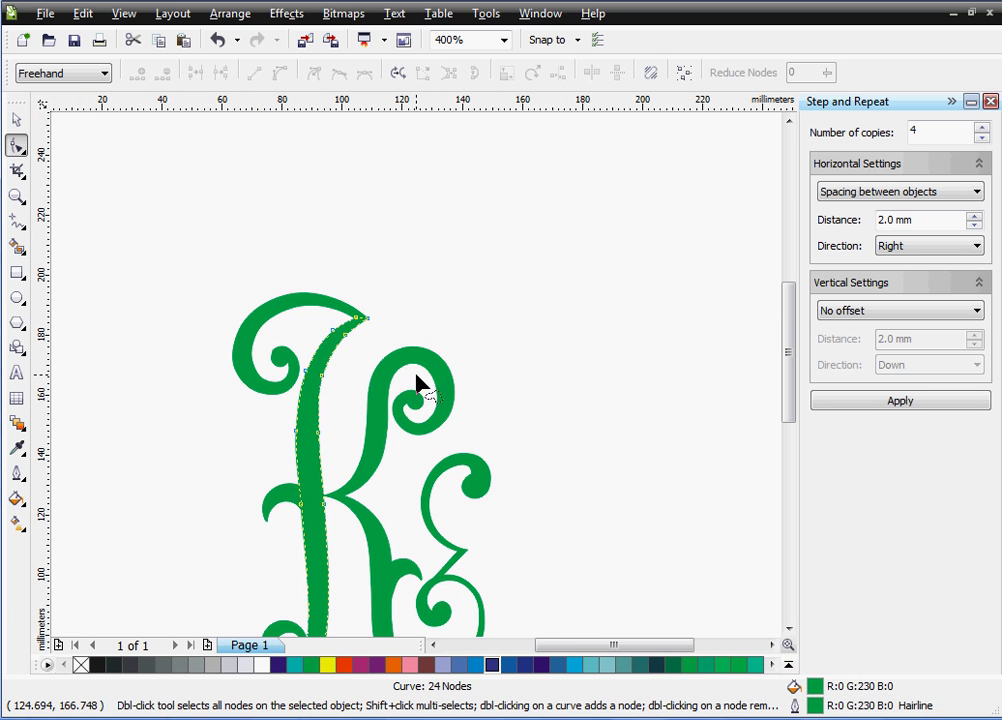
pyautogui.scroll(-1, 413, 390)
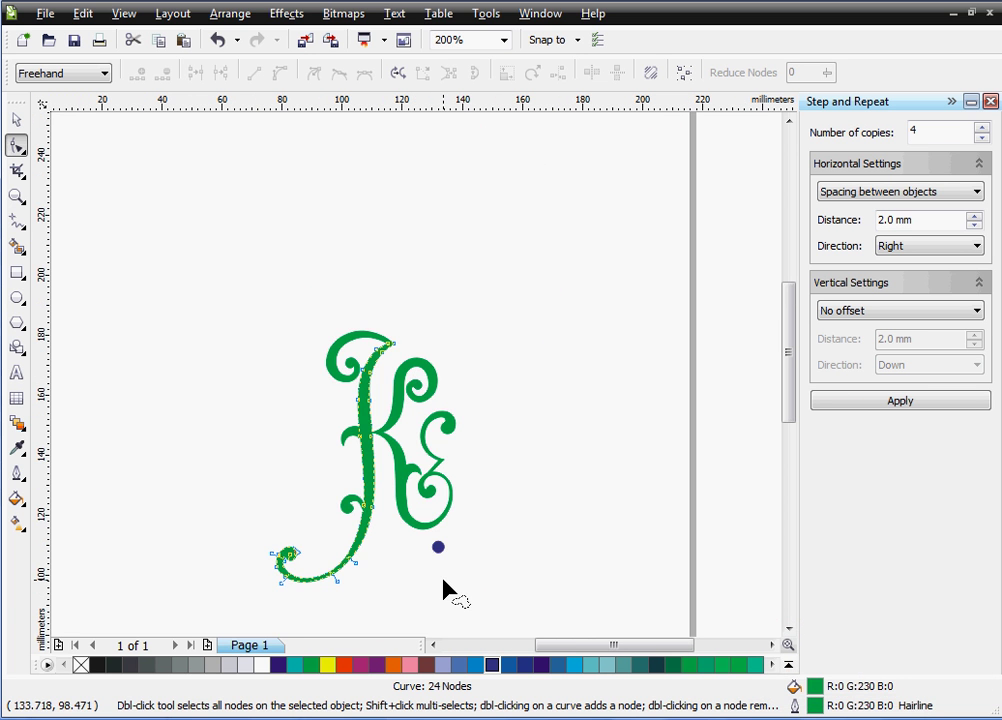
pyautogui.click(16, 119)
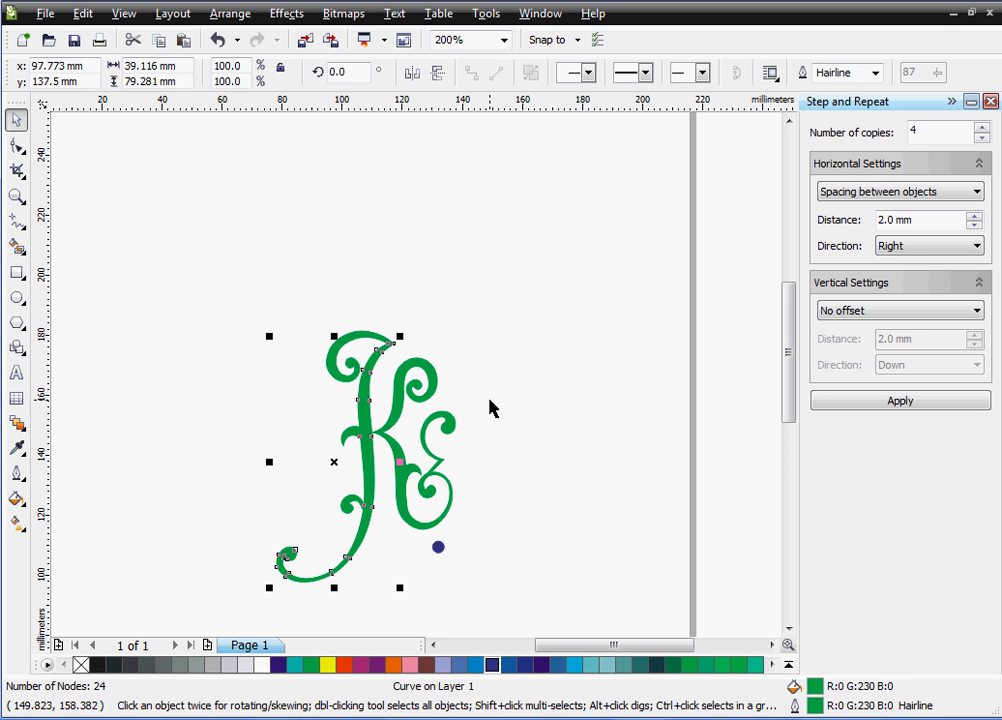
pyautogui.click(329, 664)
pyautogui.click(505, 427)
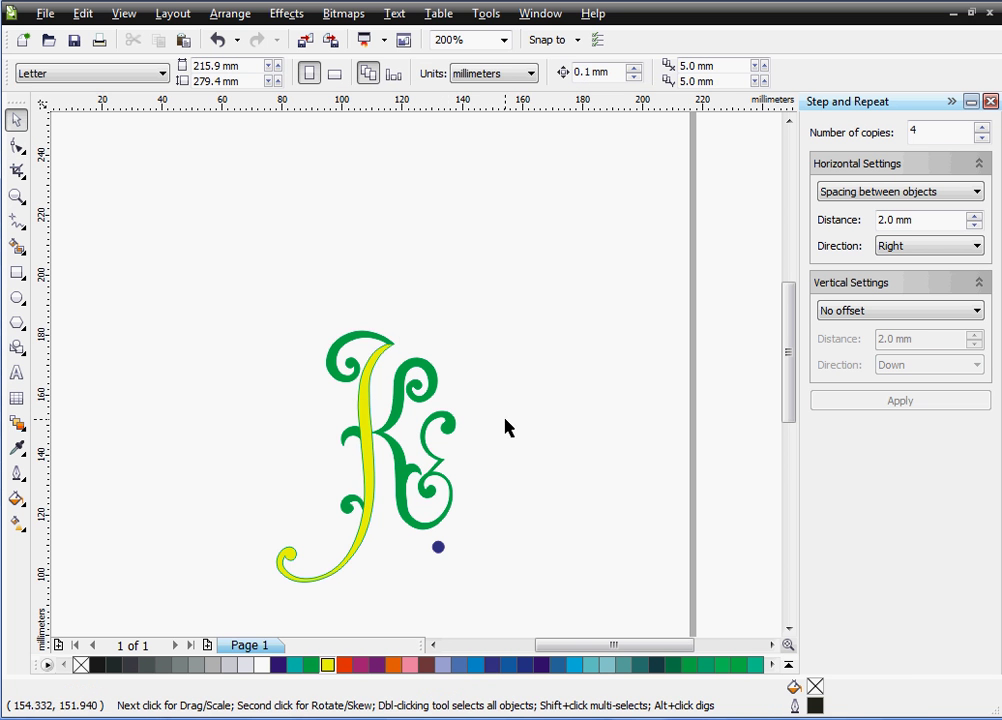
# Fill the upper arm with purple and the lower looping leg with light blue
pyautogui.click(438, 380)
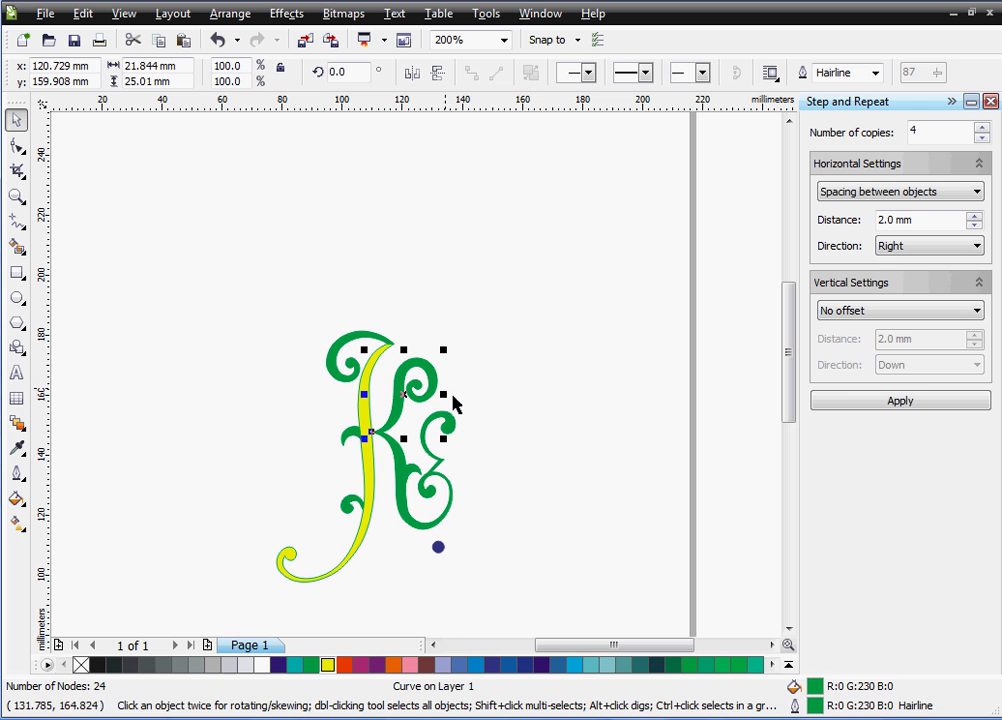
pyautogui.click(377, 664)
pyautogui.click(520, 468)
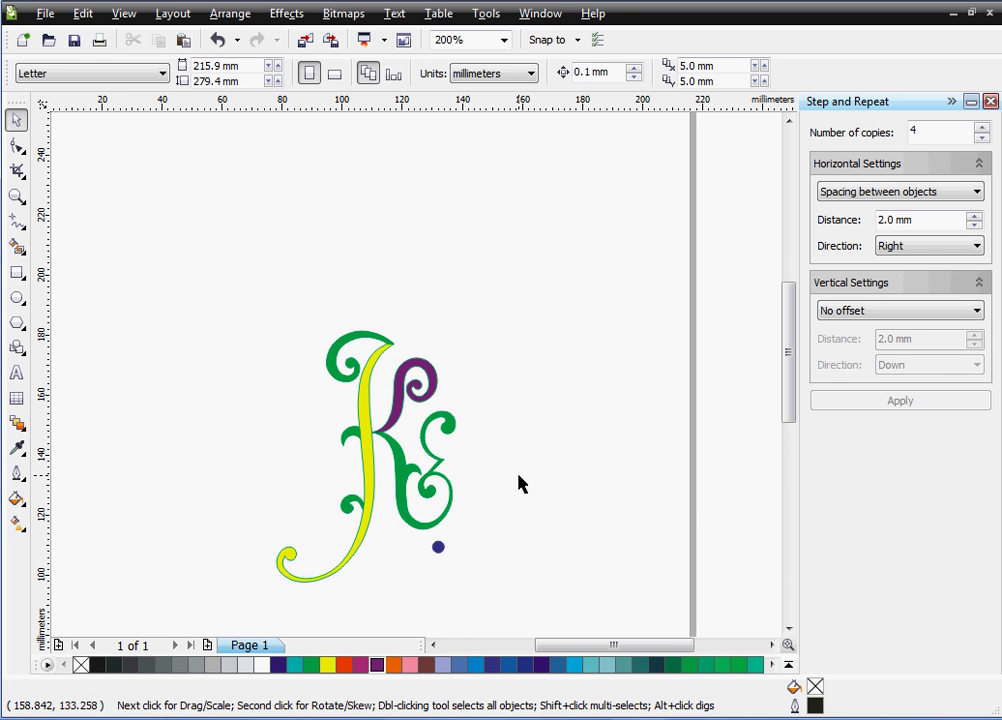
pyautogui.click(405, 492)
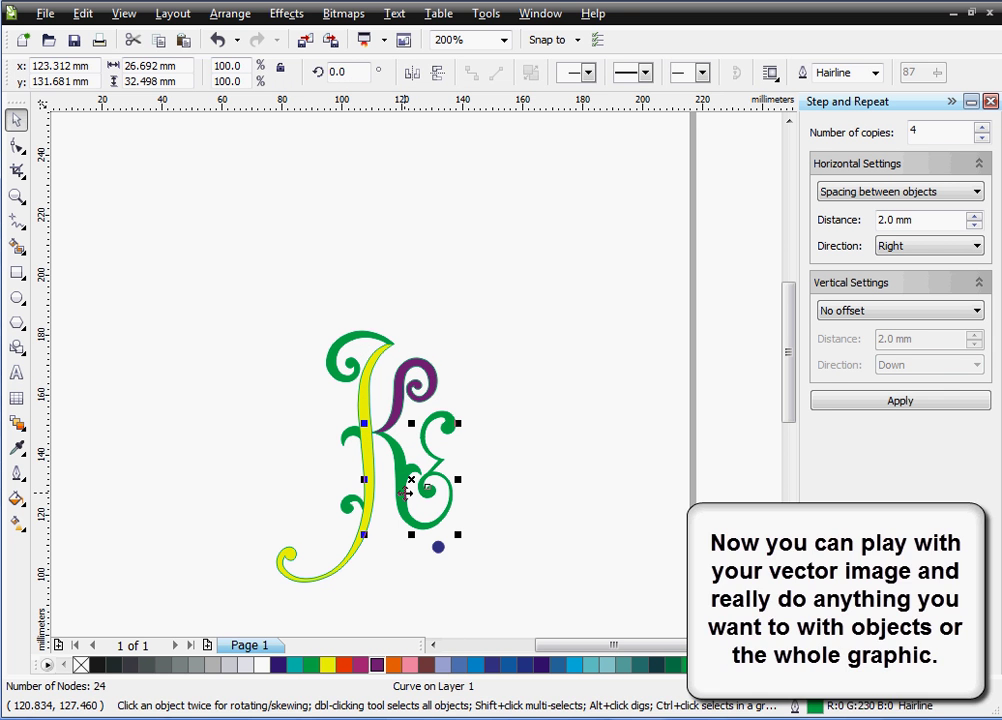
pyautogui.click(575, 665)
pyautogui.click(527, 515)
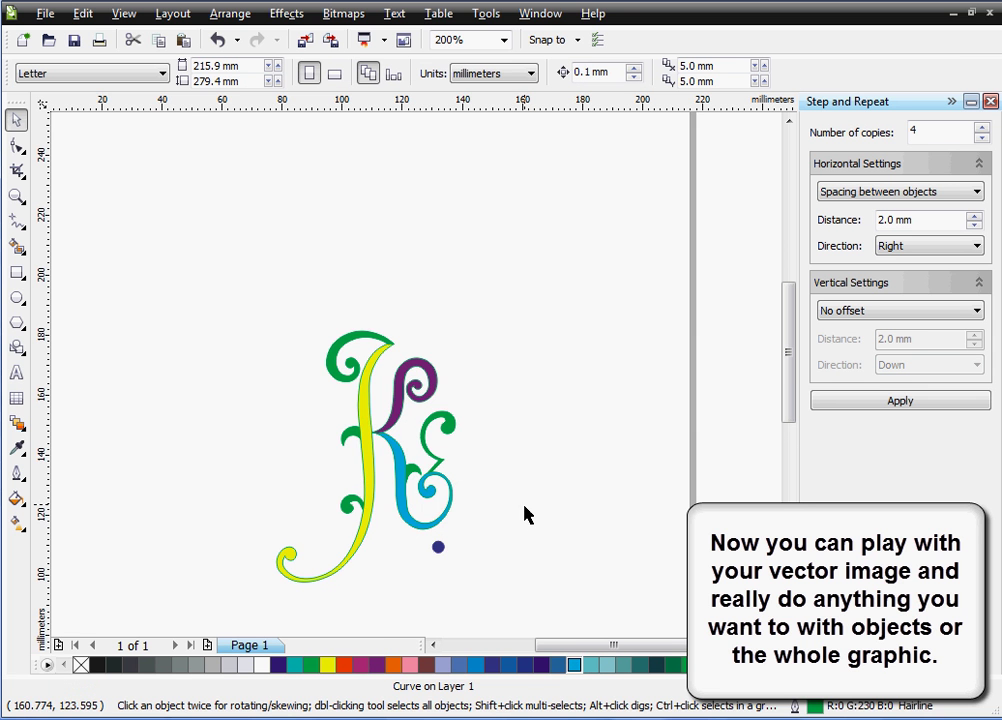
# Fill the small curl above the lower loop with red and clear the selection
pyautogui.scroll(2, 450, 490)
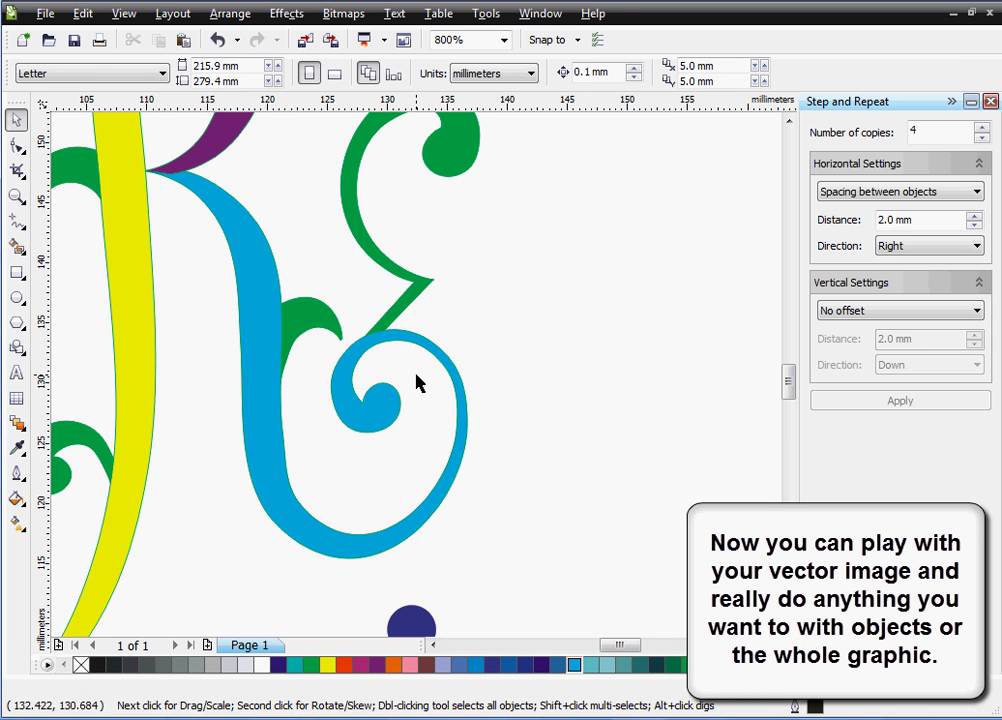
pyautogui.click(353, 210)
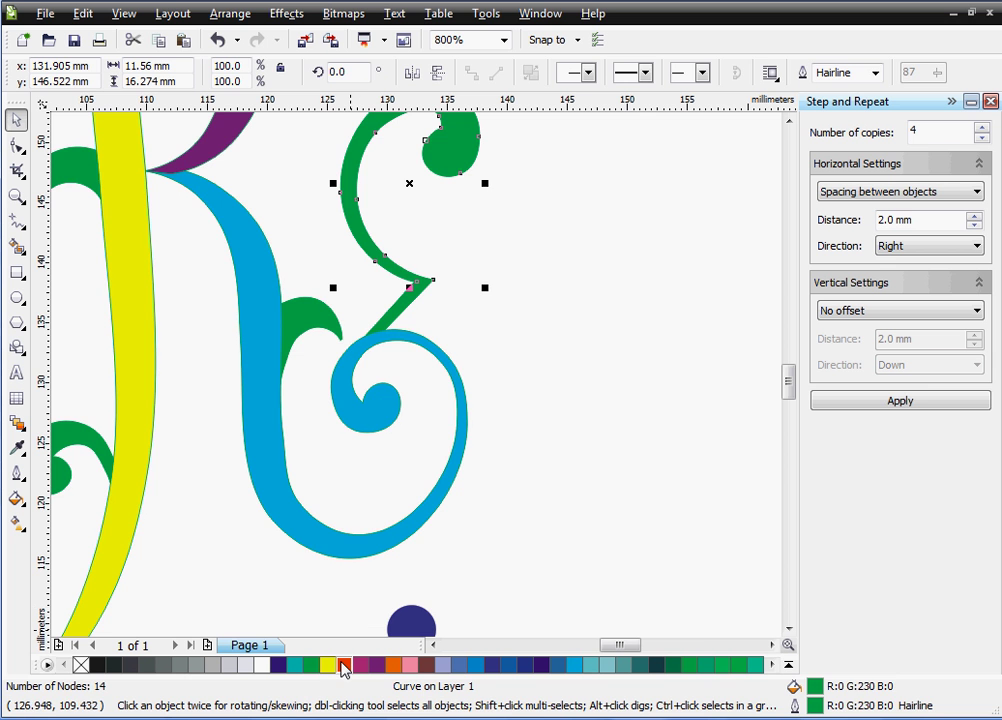
pyautogui.click(343, 665)
pyautogui.click(555, 329)
pyautogui.scroll(-2, 416, 380)
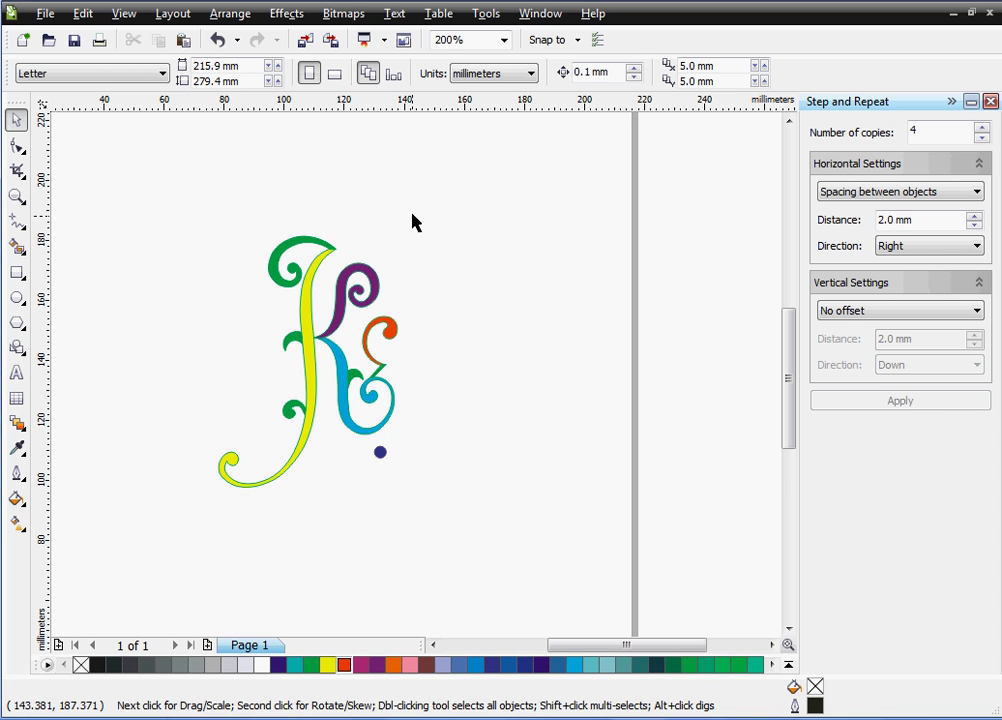
# Weld all the monogram pieces and the dot into a single curve
pyautogui.moveTo(412, 211); pyautogui.dragTo(145, 507)
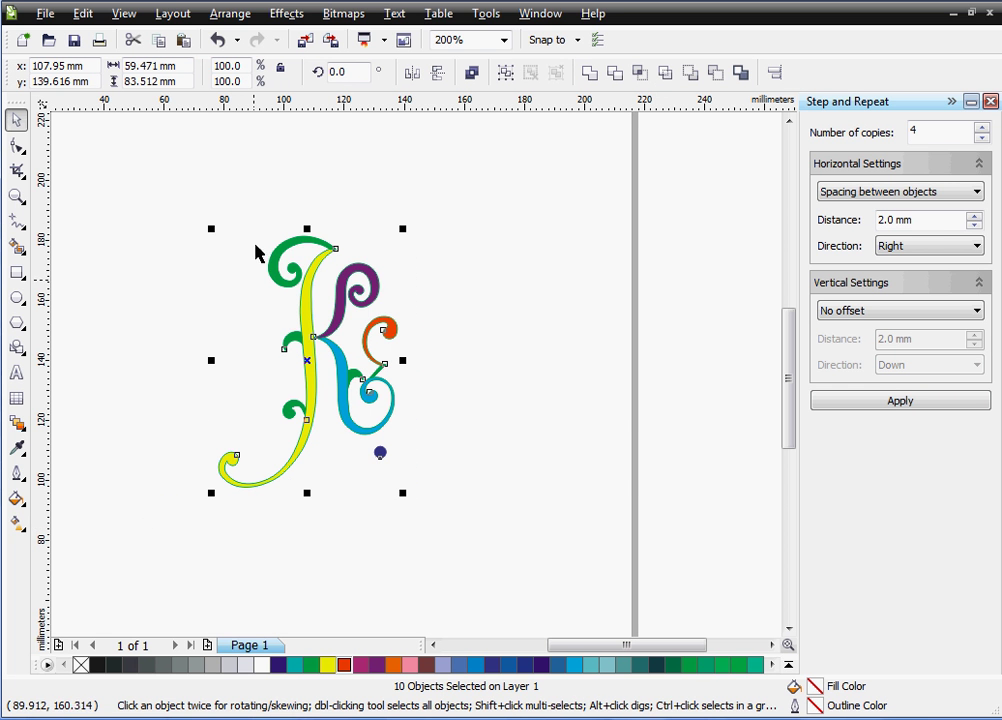
pyautogui.click(229, 15)
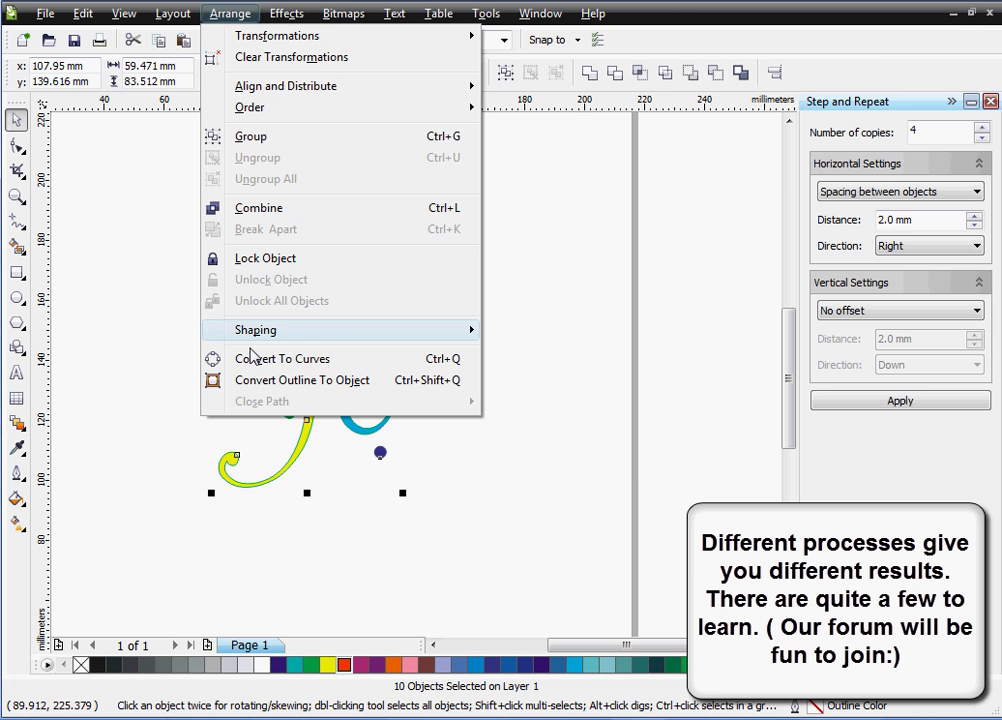
pyautogui.moveTo(253, 341)
pyautogui.click(499, 340)
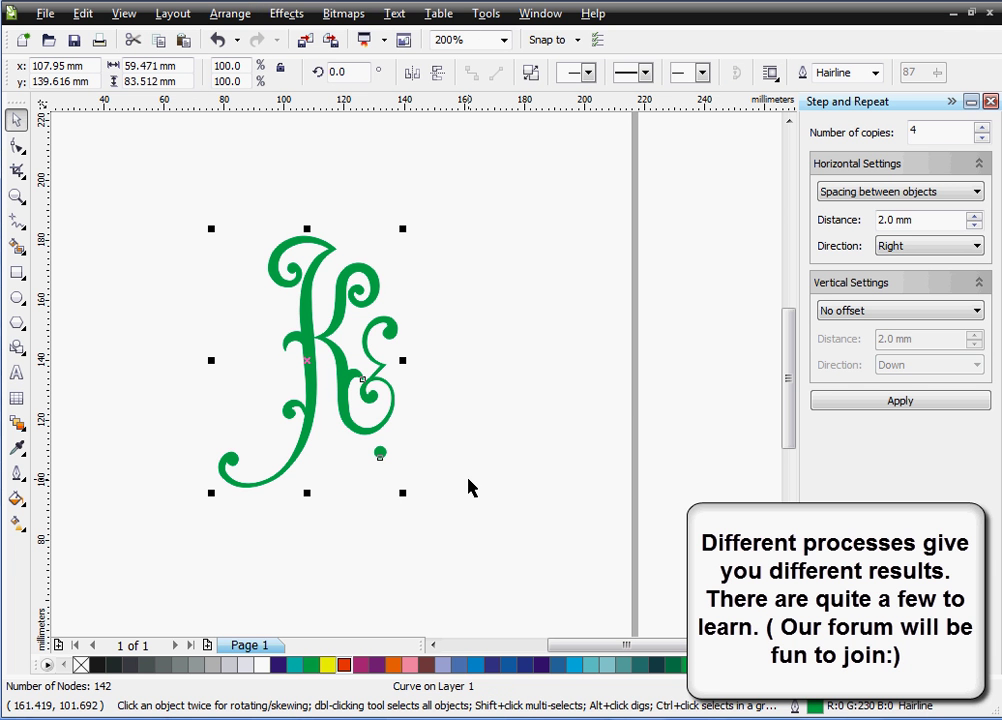
# Apply a linear two-color fountain fill from dark indigo to red to the welded monogram
pyautogui.click(17, 499)
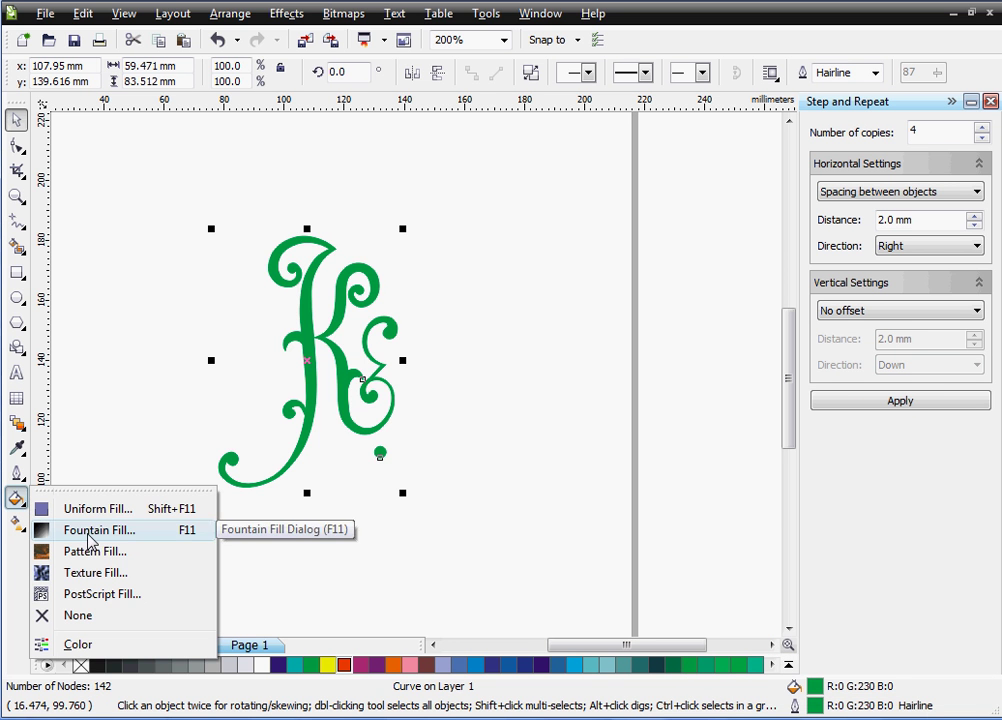
pyautogui.click(62, 532)
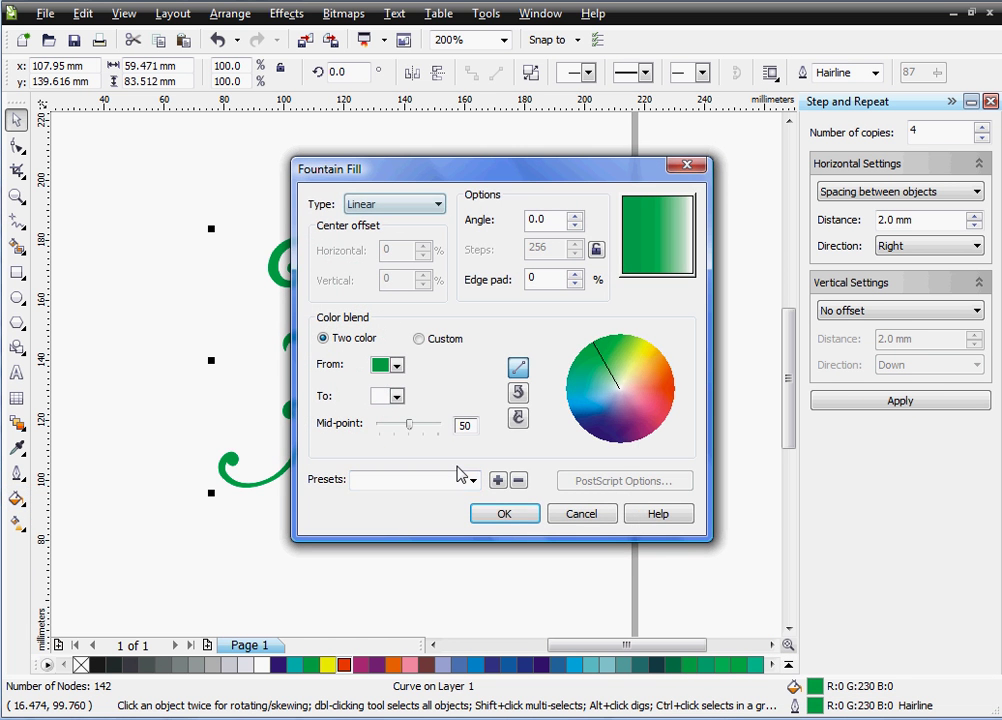
pyautogui.click(396, 396)
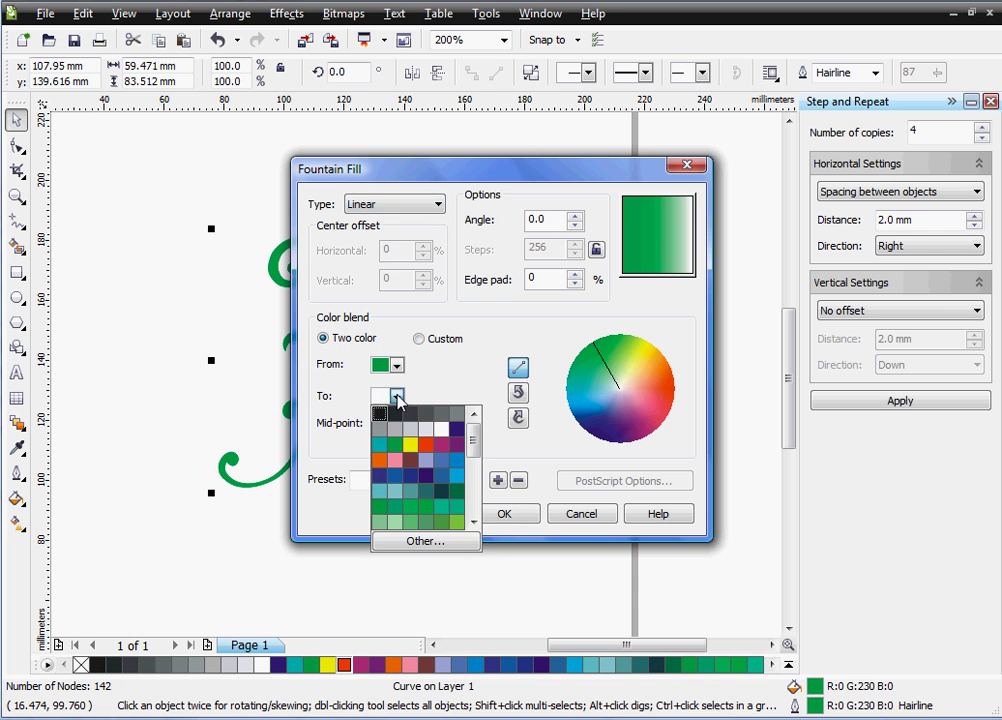
pyautogui.click(428, 445)
pyautogui.click(396, 365)
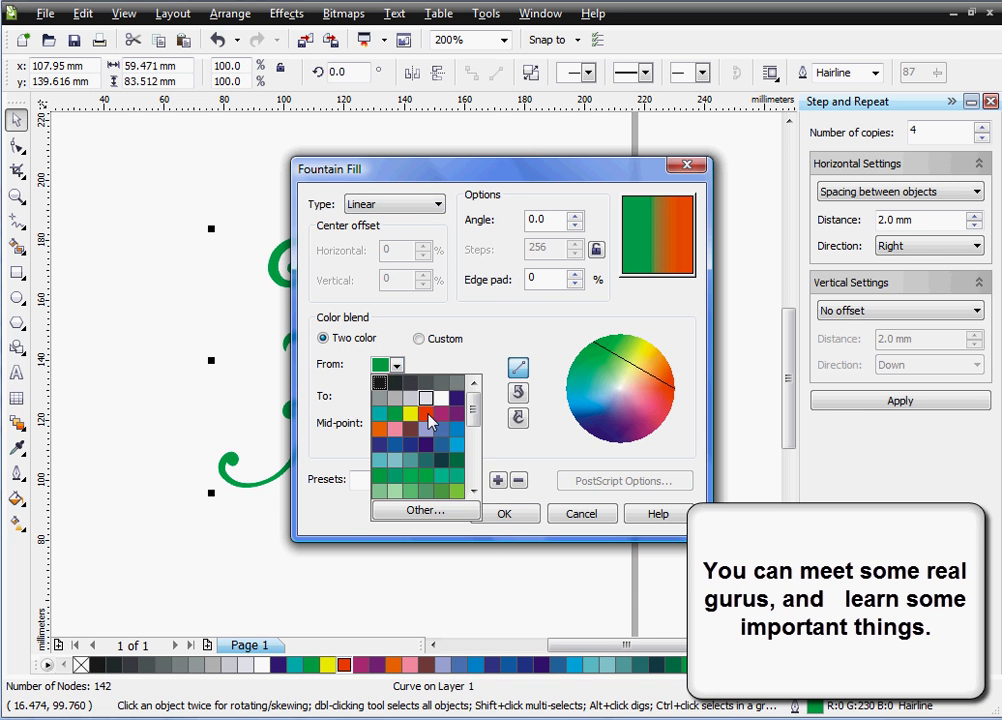
pyautogui.click(428, 448)
pyautogui.click(508, 515)
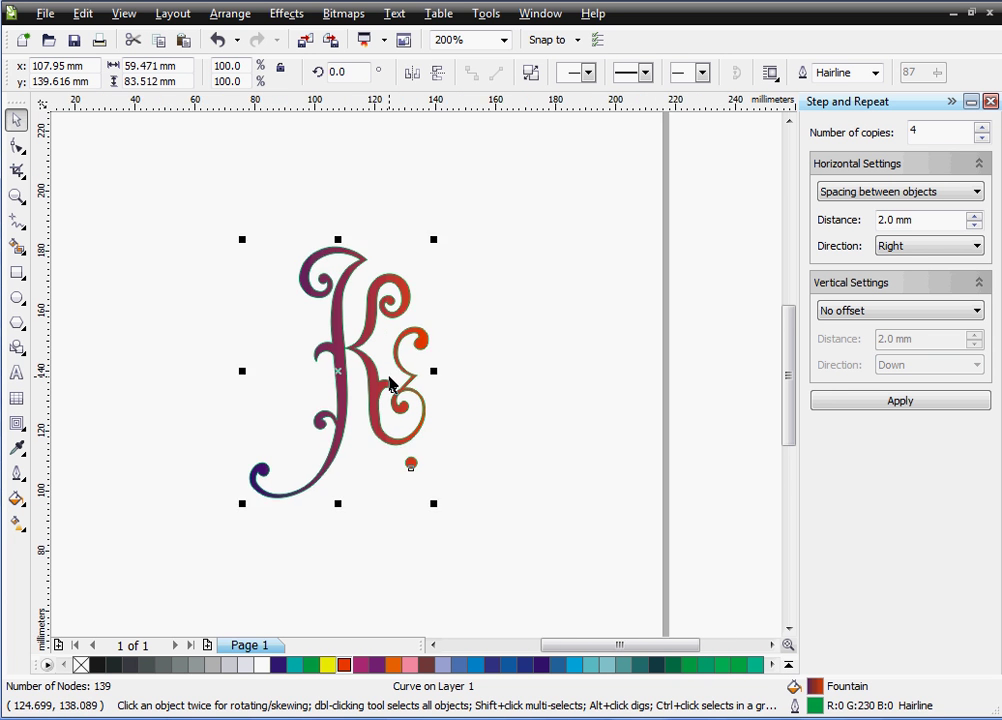
# Apply a one-step outside contour with a 1.5 mm offset to the gradient-filled monogram and clear the selection
pyautogui.scroll(1, 360, 380)
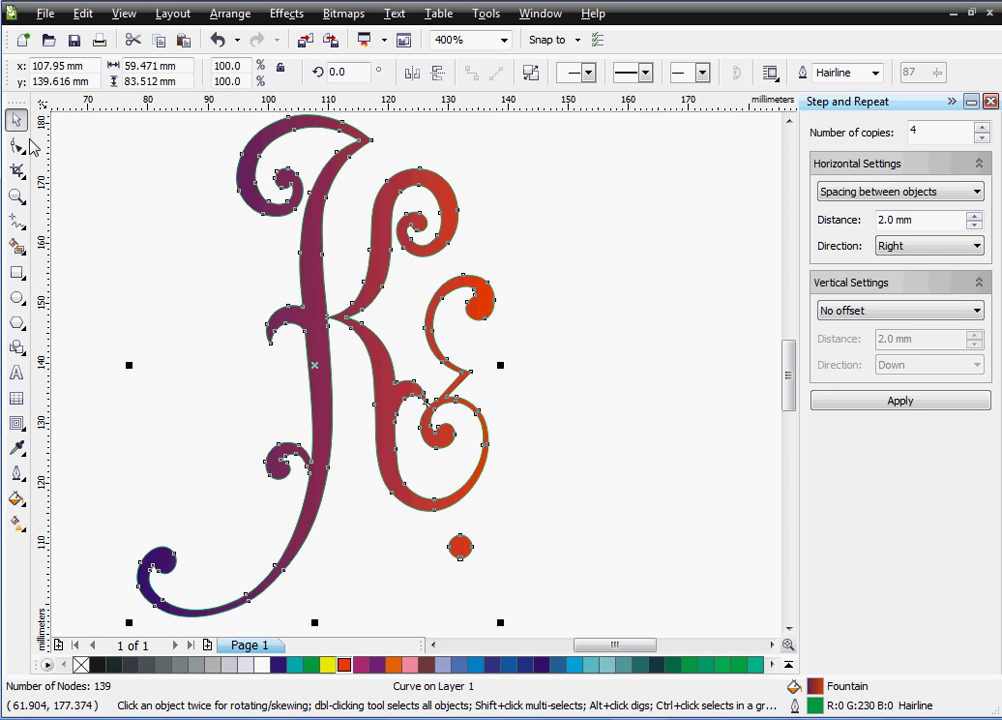
pyautogui.click(17, 422)
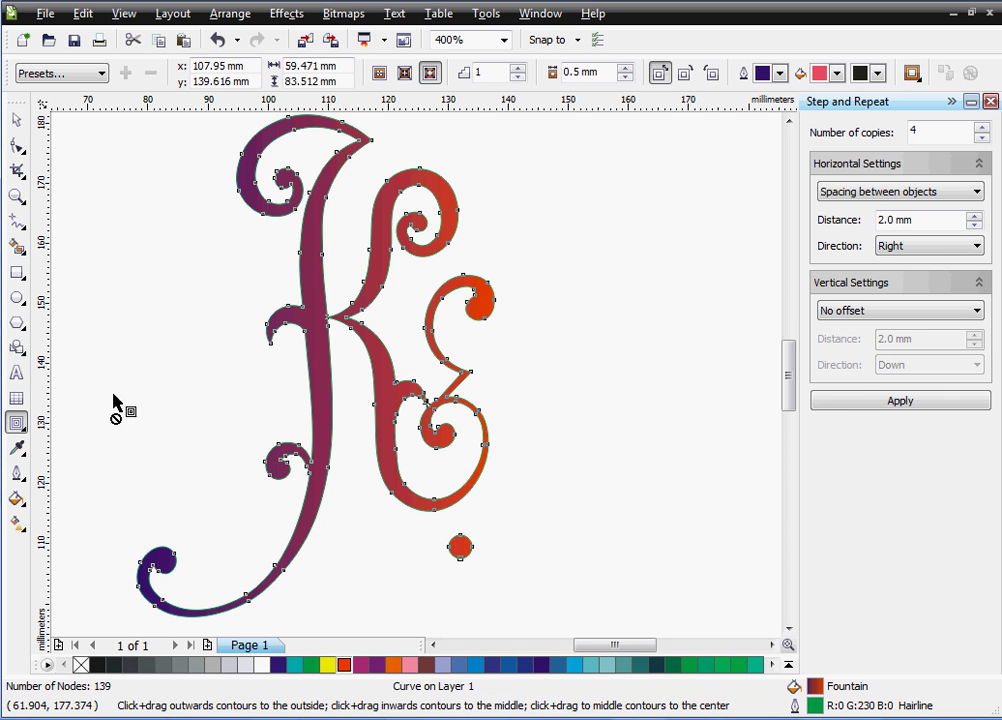
pyautogui.click(626, 68)
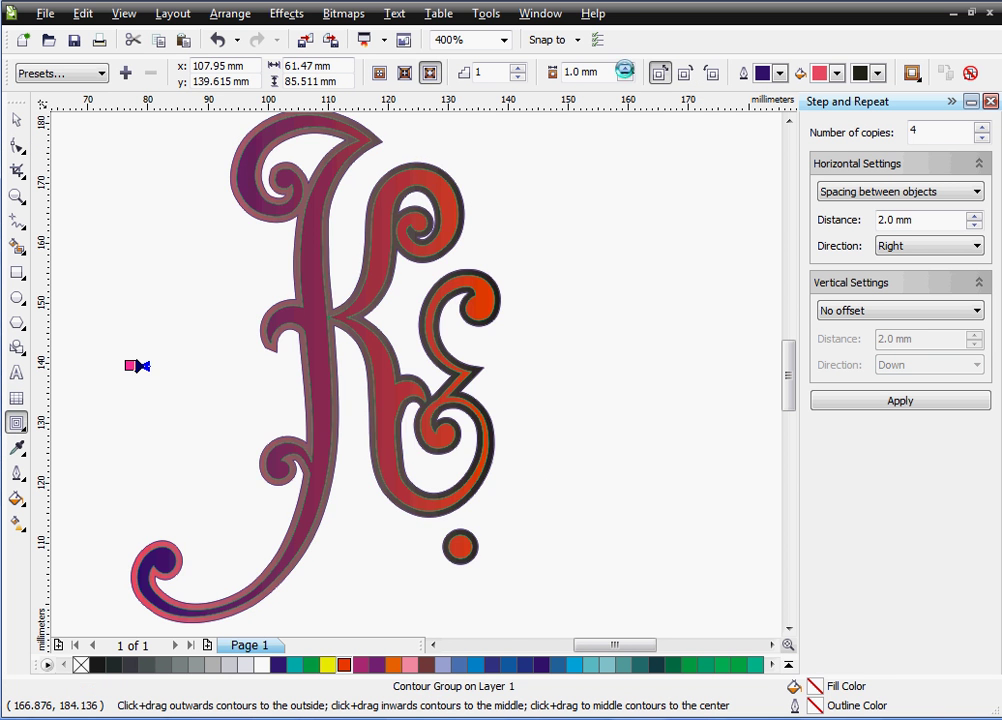
pyautogui.click(626, 68)
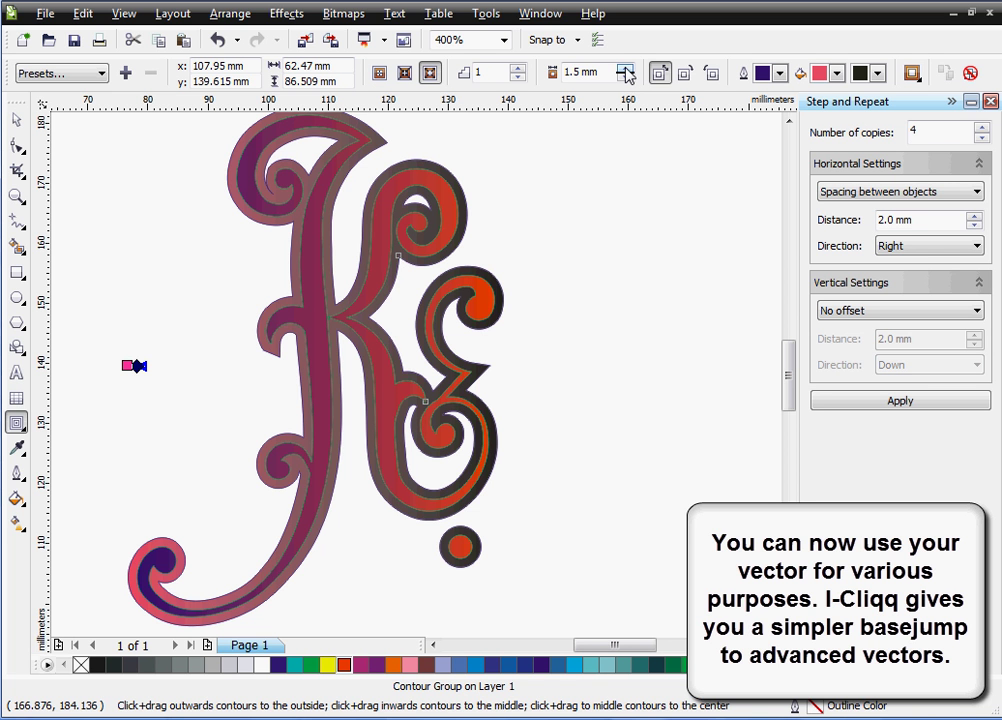
pyautogui.click(16, 119)
pyautogui.click(543, 235)
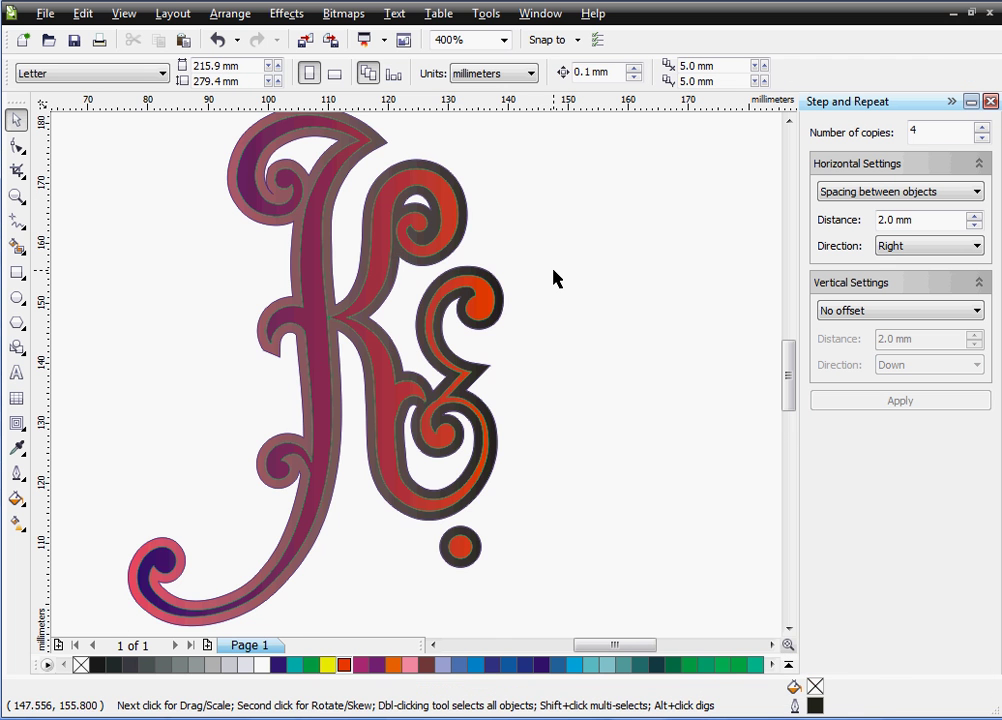
# Clear the contour effect from the monogram
pyautogui.scroll(-1, 550, 278)
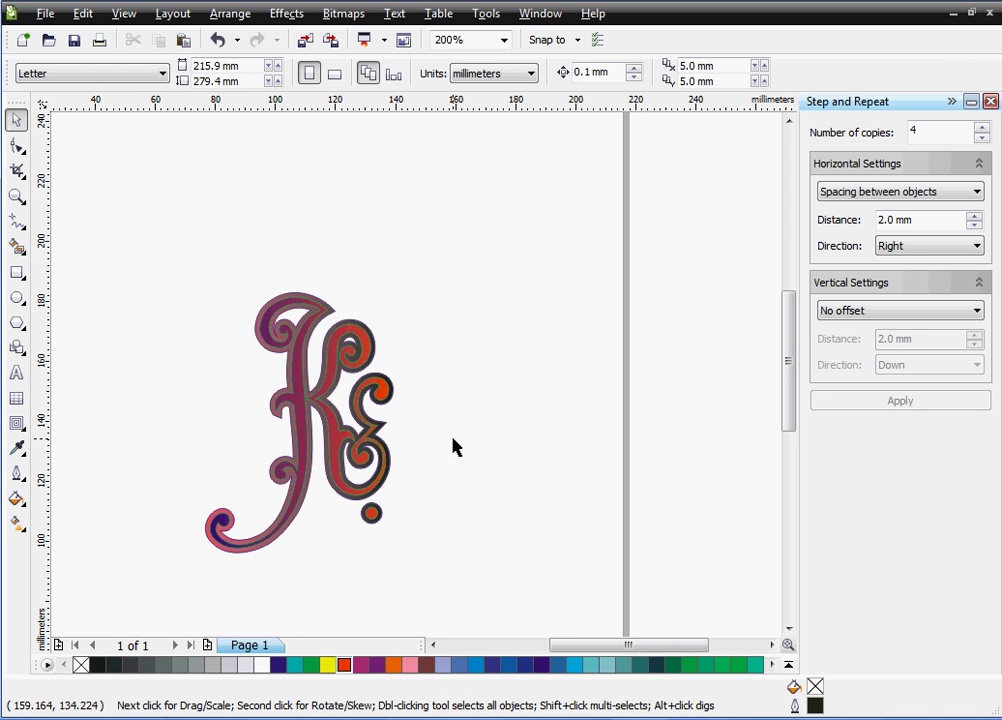
pyautogui.click(371, 460)
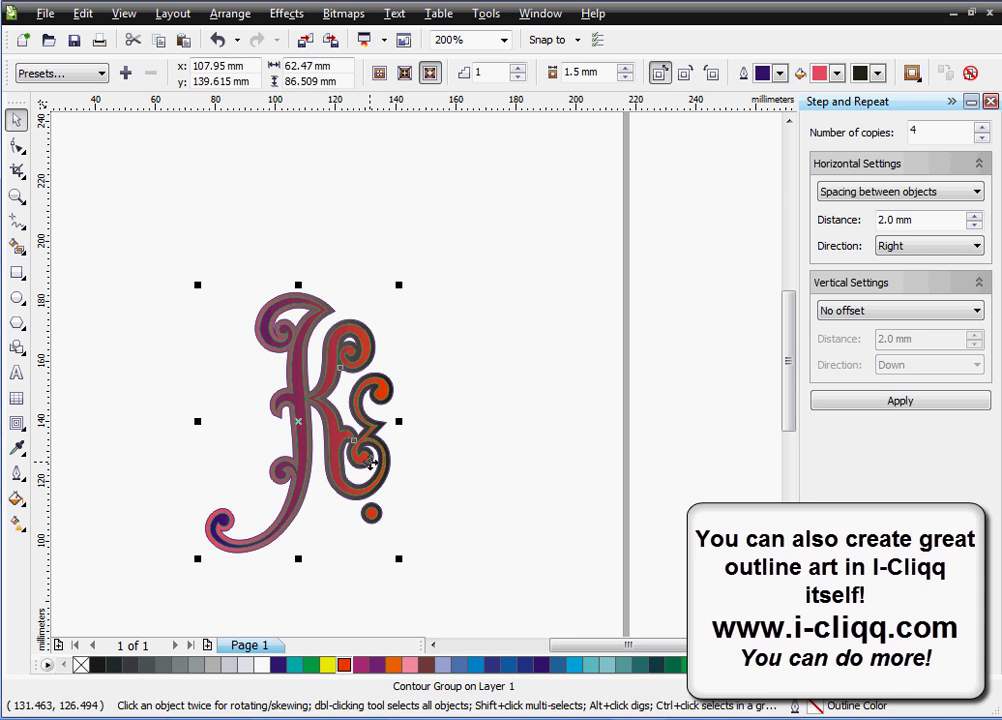
pyautogui.click(970, 72)
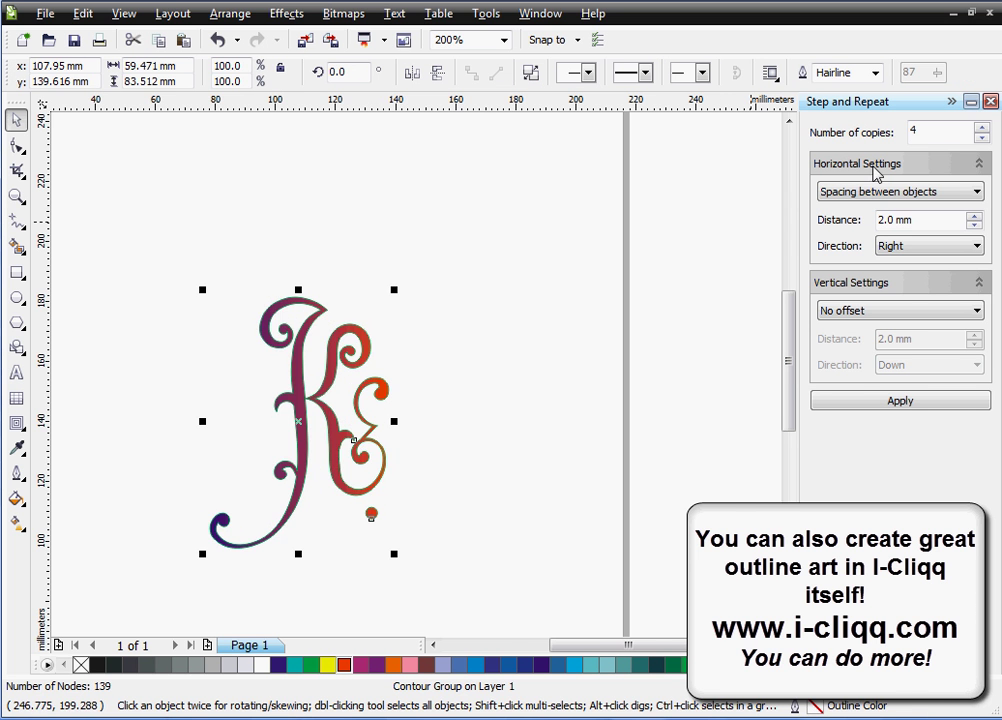
pyautogui.scroll(1, 296, 465)
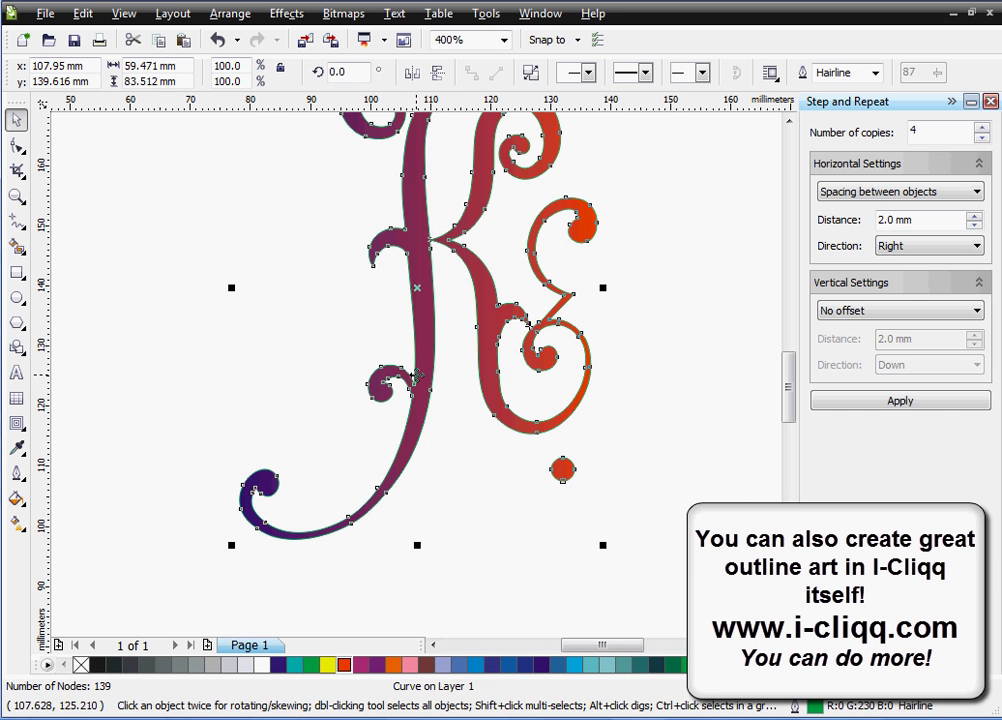